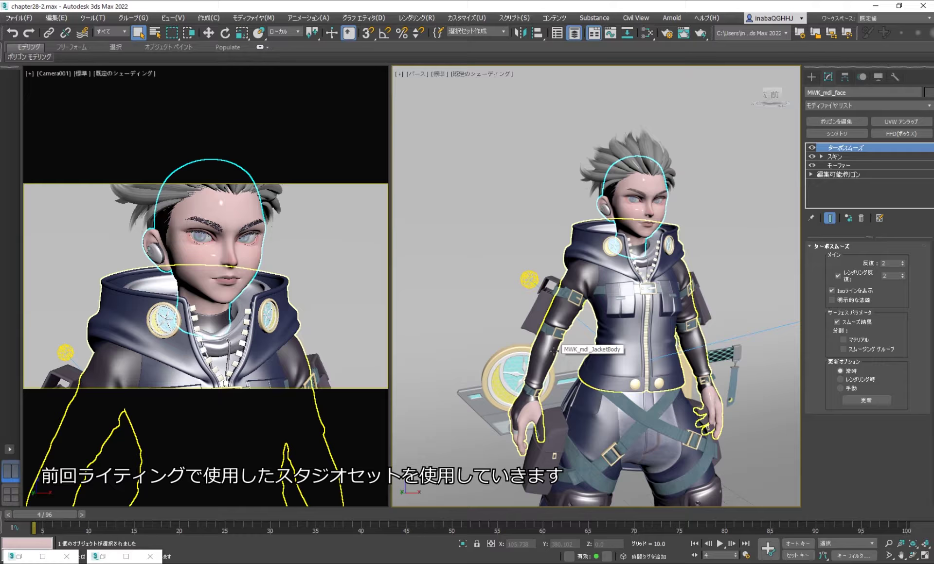
- Set the face's TurboSmooth modifier to Off in Viewport so it smooths only at render time
{"action": "scroll", "coordinate": [553, 350], "scroll_direction": "down", "scroll_amount": 10}
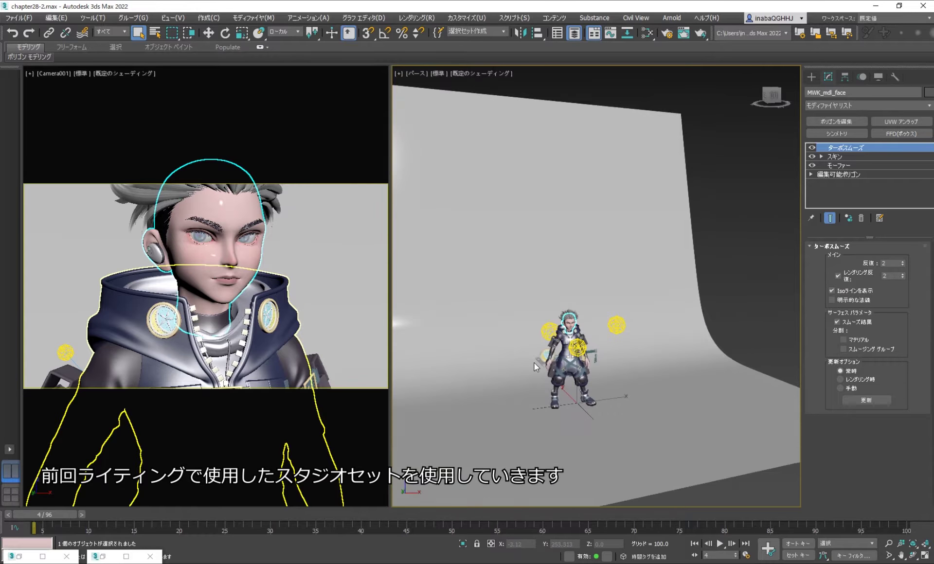
{"action": "scroll", "coordinate": [535, 367], "scroll_direction": "up", "scroll_amount": 10}
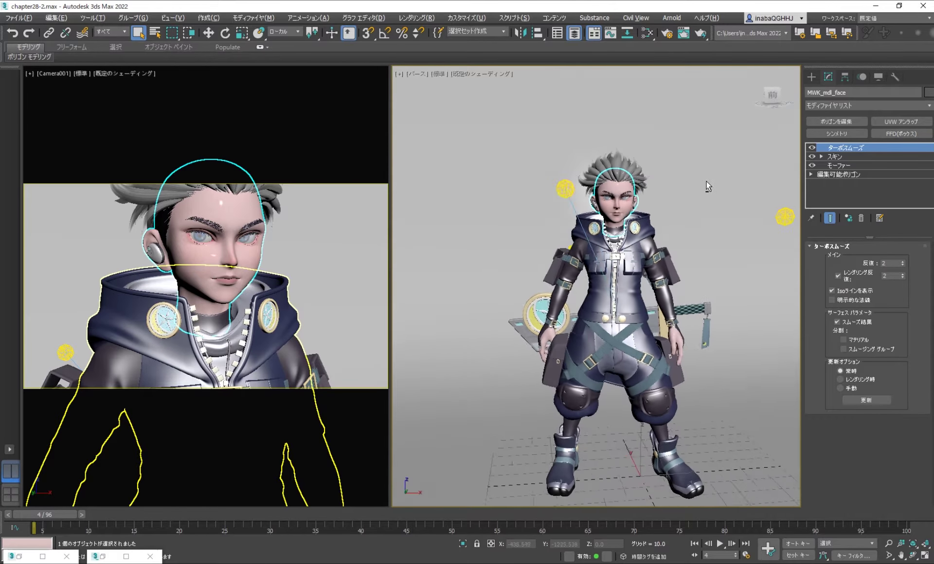
{"action": "scroll", "coordinate": [708, 185], "scroll_direction": "up", "scroll_amount": 3}
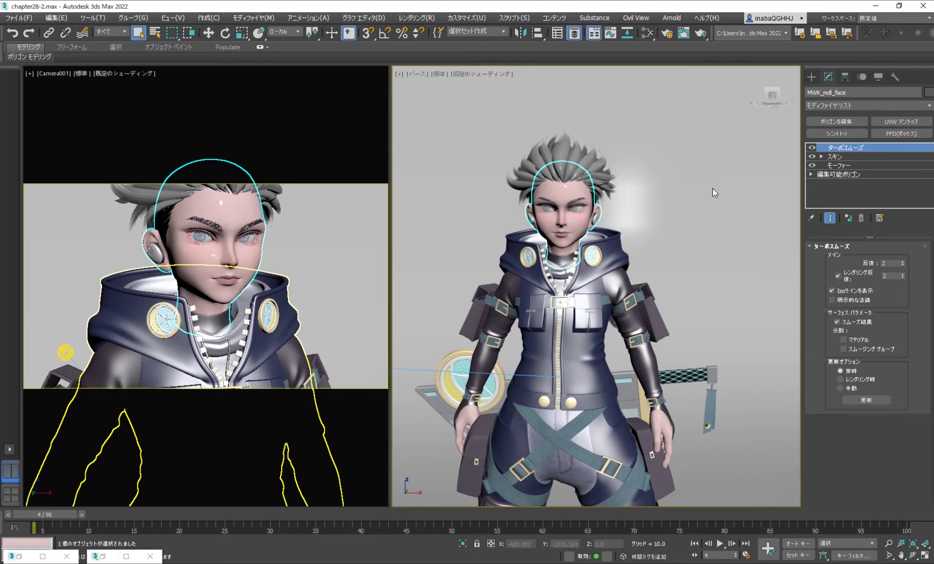
{"action": "right_click", "coordinate": [815, 151]}
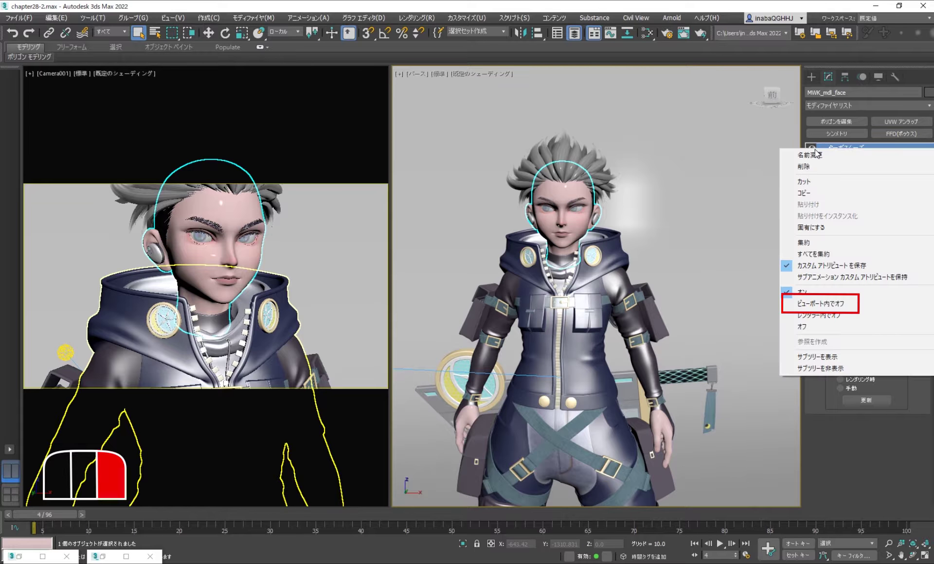
{"action": "left_click", "coordinate": [871, 302]}
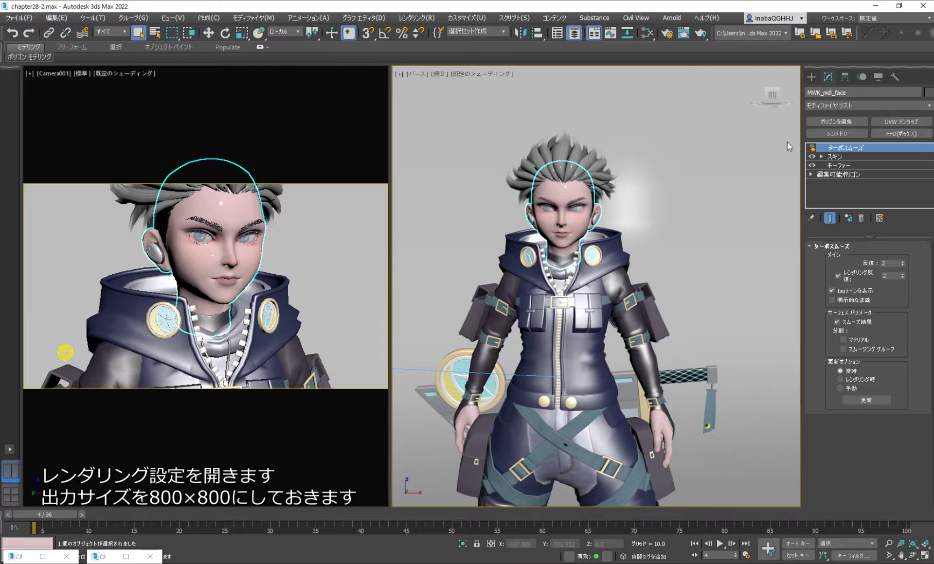
- Render the bust from Camera001 in Arnold RenderView using the default Render Setup settings
{"action": "left_click", "coordinate": [667, 34]}
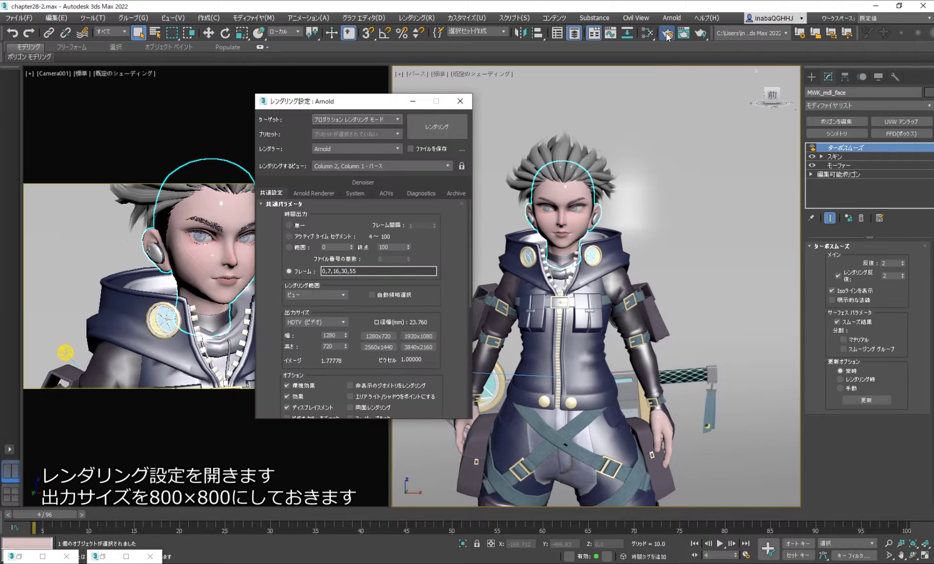
{"action": "left_click", "coordinate": [436, 126]}
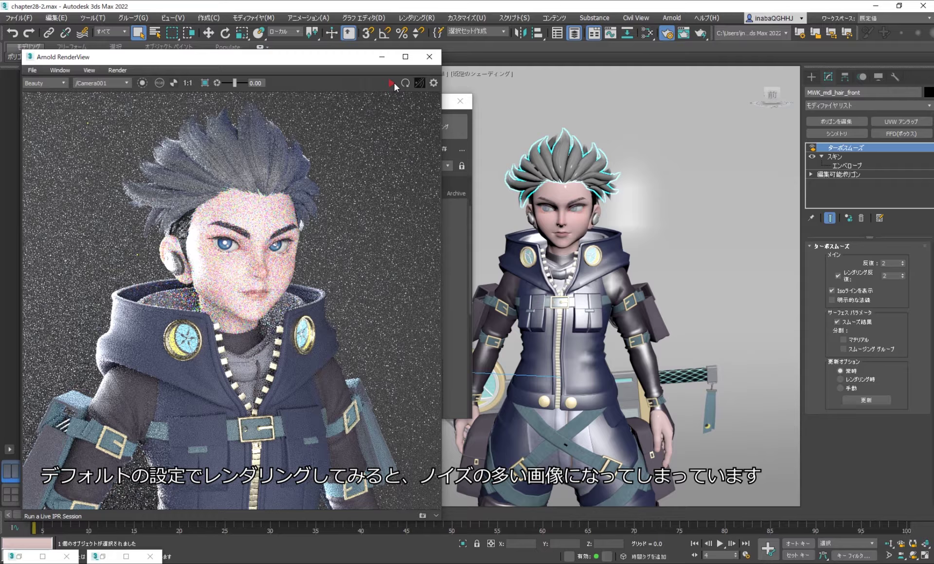
- Restart the Arnold IPR, zoom in on the face's noise, and place Render Setup beside it
{"action": "left_click", "coordinate": [392, 83]}
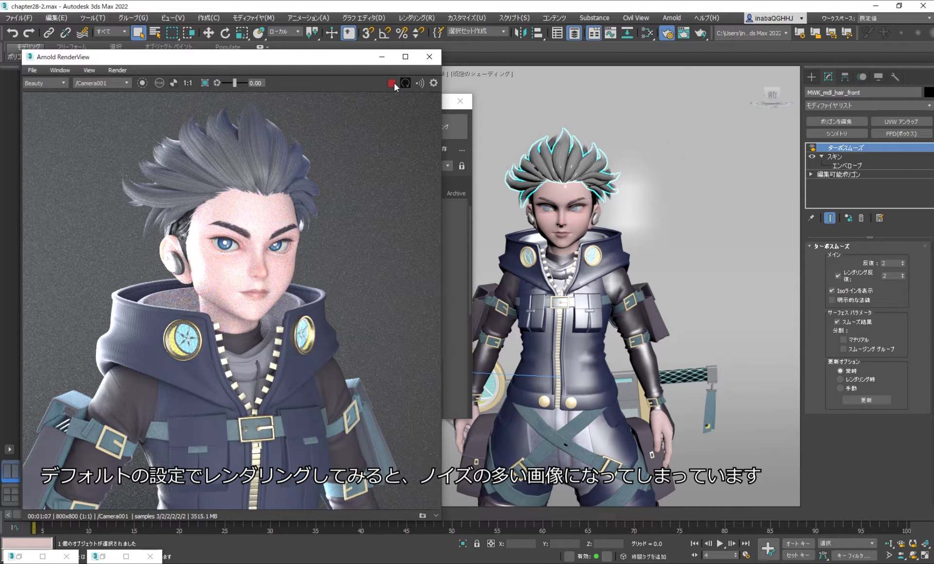
{"action": "scroll", "coordinate": [285, 269], "scroll_direction": "up", "scroll_amount": 2}
{"action": "scroll", "coordinate": [281, 277], "scroll_direction": "up", "scroll_amount": 3}
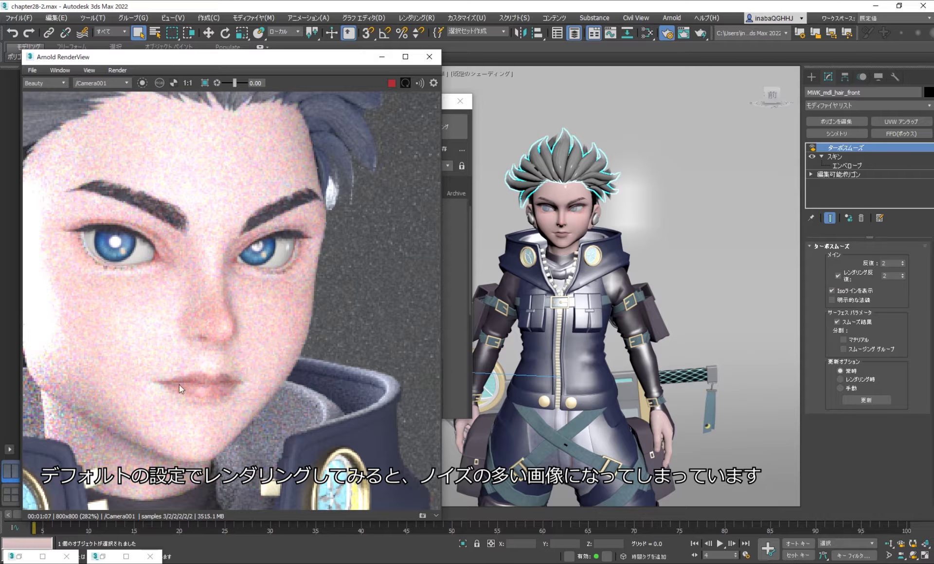
{"action": "scroll", "coordinate": [316, 297], "scroll_direction": "down", "scroll_amount": 2}
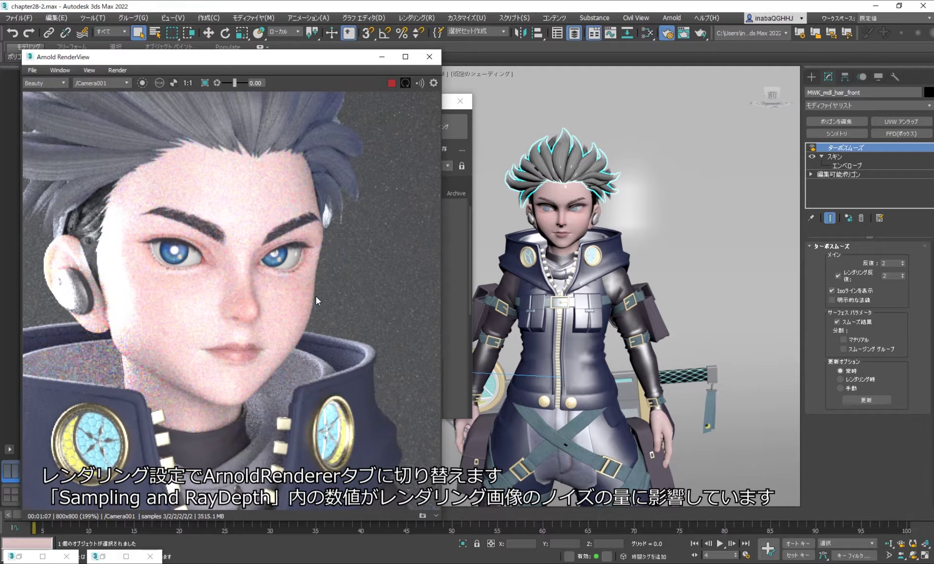
{"action": "left_click_drag", "start_coordinate": [450, 101], "coordinate": [704, 101]}
{"action": "left_click", "coordinate": [568, 192]}
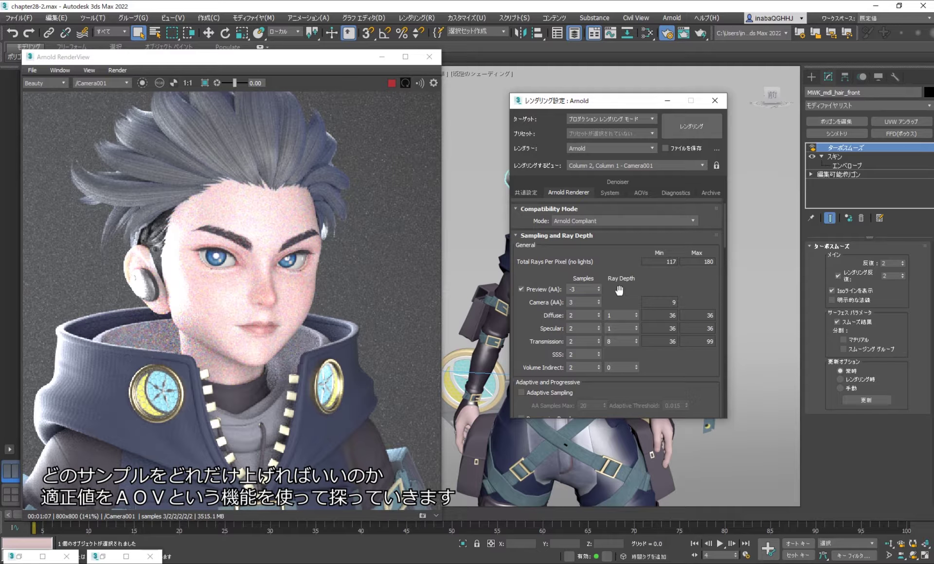
- Open the Arbitrary Output Variables (AOVs) Manager from the Arnold Renderer tab
{"action": "left_click", "coordinate": [640, 192]}
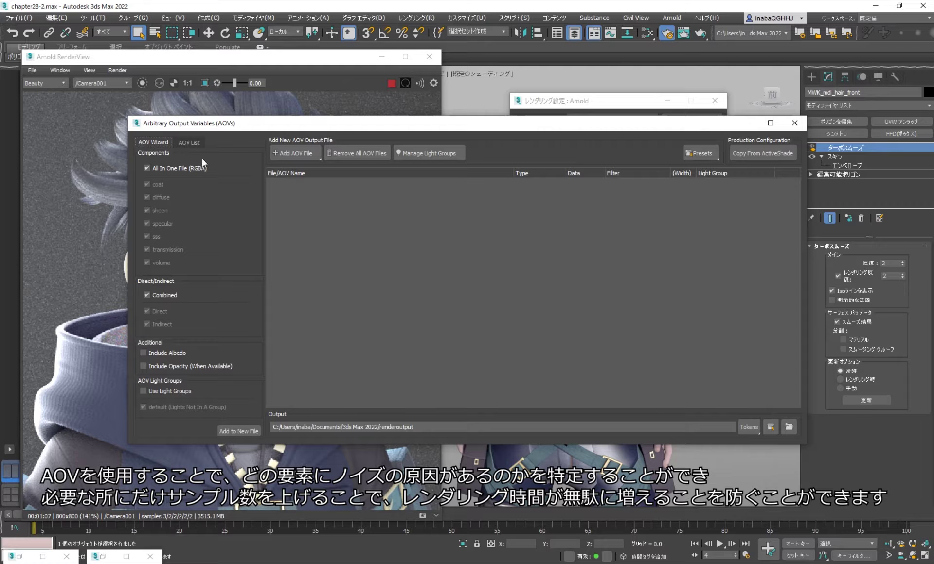
- Add a new EXR AOV file with separate direct/indirect passes, removing the coat and volume rows
{"action": "left_click", "coordinate": [168, 168]}
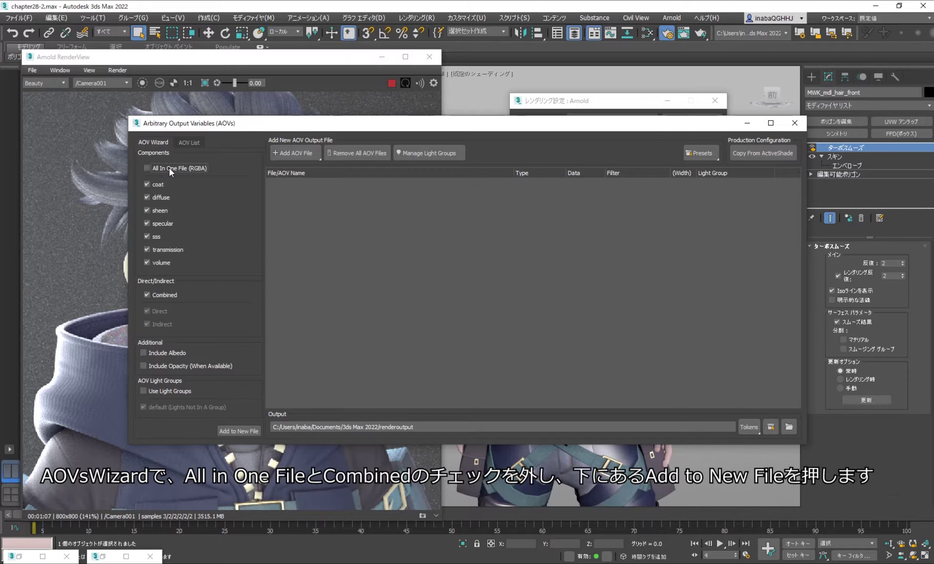
{"action": "left_click", "coordinate": [163, 295]}
{"action": "left_click", "coordinate": [238, 431]}
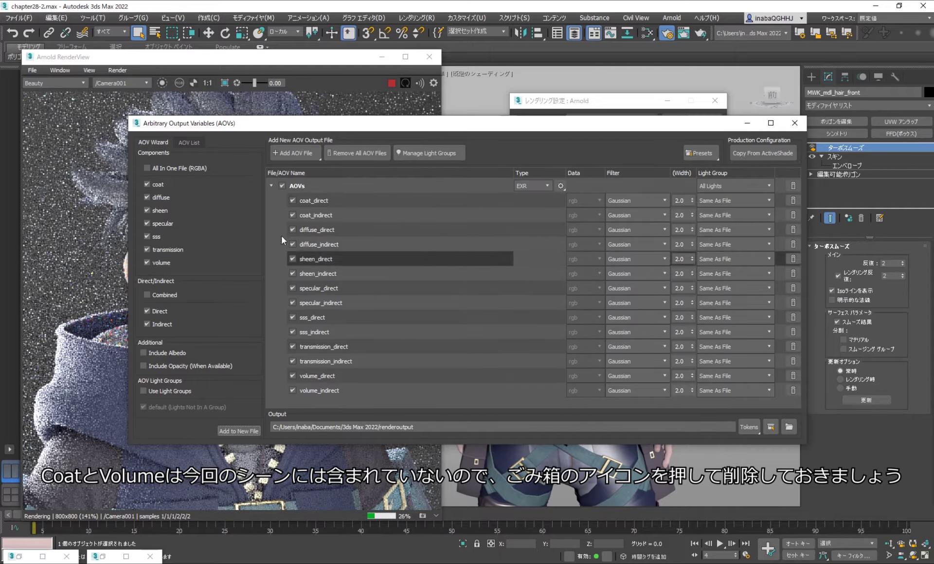
{"action": "left_click", "coordinate": [793, 375]}
{"action": "left_click", "coordinate": [792, 375]}
{"action": "left_click", "coordinate": [792, 200]}
{"action": "left_click", "coordinate": [793, 201]}
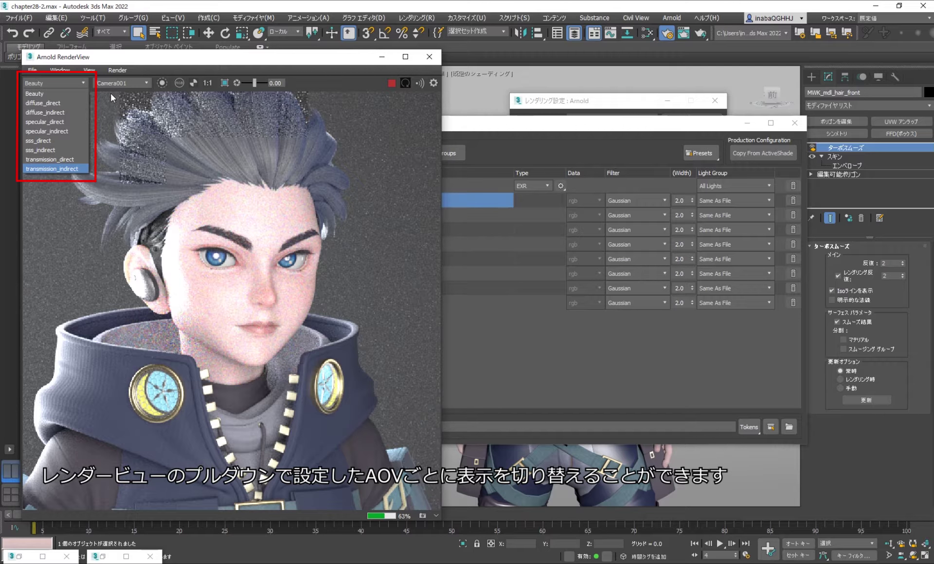
- Compare the diffuse_direct, specular_direct and sss_direct passes, then return to Beauty
{"action": "left_click", "coordinate": [53, 103]}
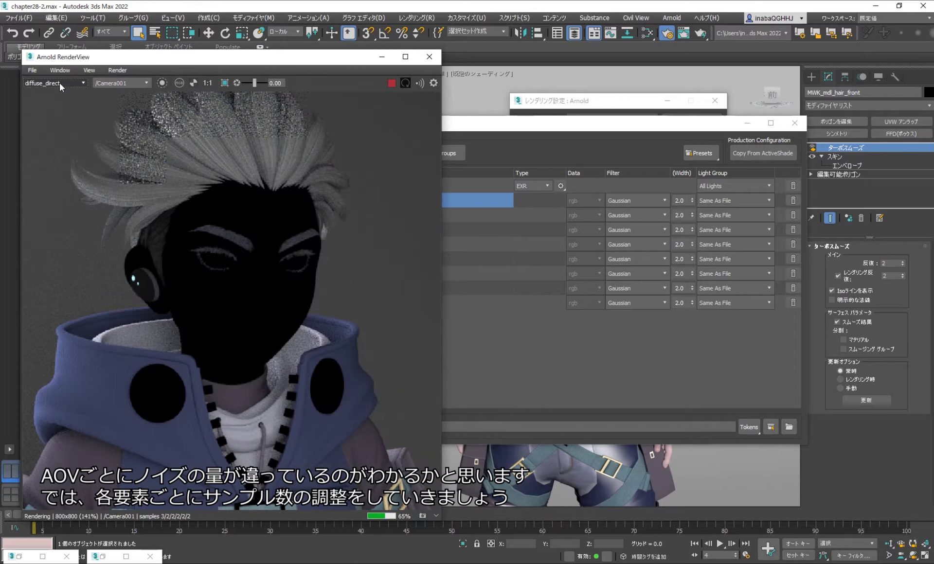
{"action": "left_click", "coordinate": [58, 83]}
{"action": "left_click", "coordinate": [60, 125]}
{"action": "left_click", "coordinate": [54, 84]}
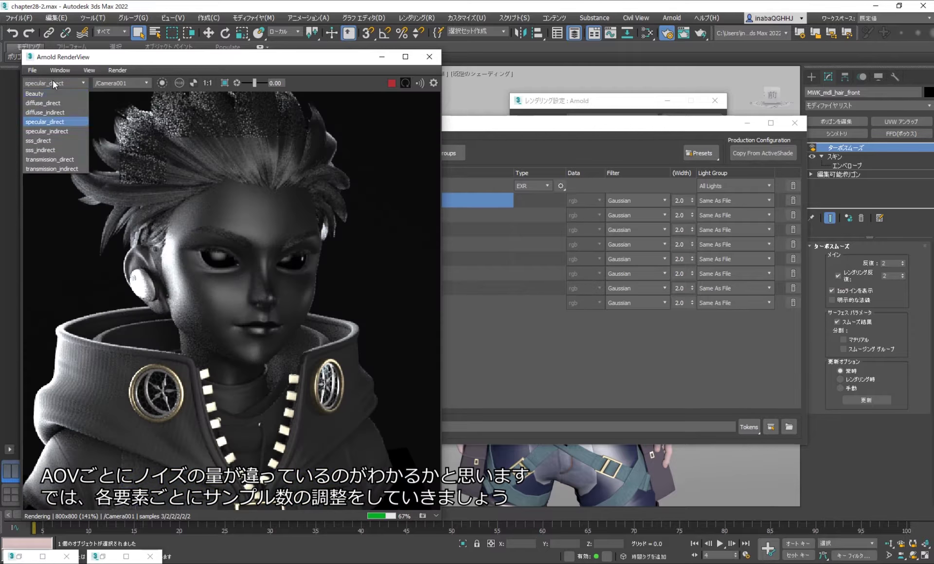
{"action": "left_click", "coordinate": [47, 141]}
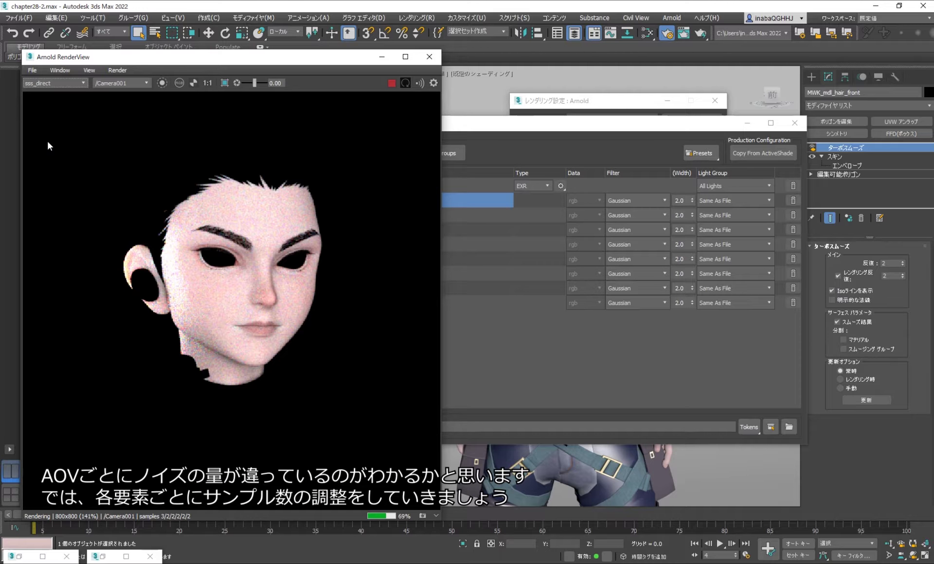
{"action": "left_click", "coordinate": [72, 85]}
{"action": "left_click", "coordinate": [65, 93]}
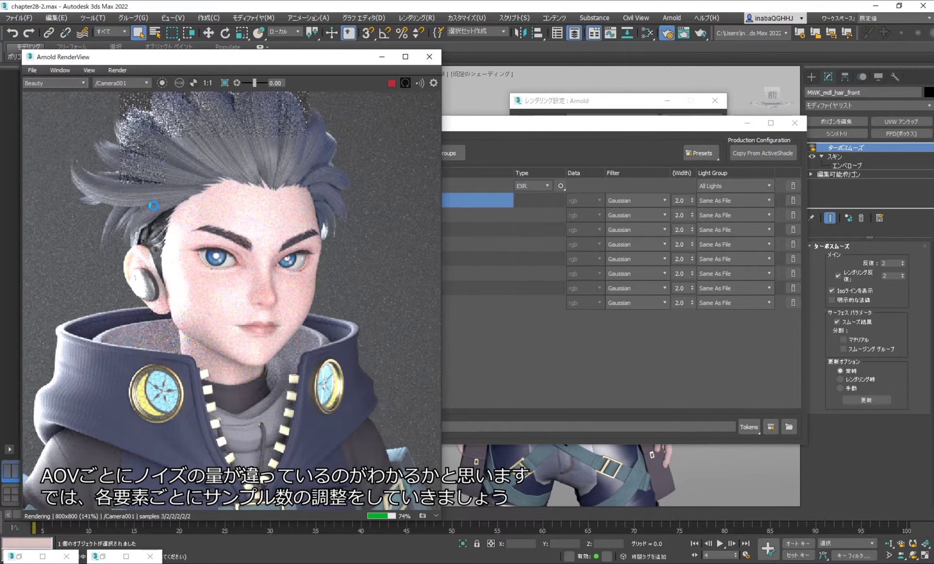
- Bring Render Setup forward on the Arnold Renderer tab and uncheck Preview (AA)
{"action": "left_click", "coordinate": [625, 105]}
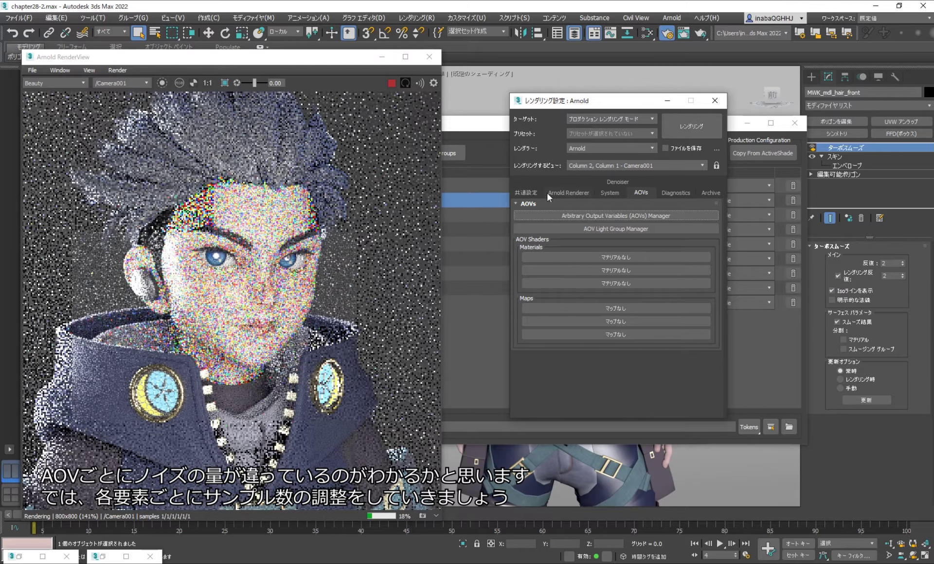
{"action": "left_click", "coordinate": [556, 192]}
{"action": "left_click", "coordinate": [520, 320]}
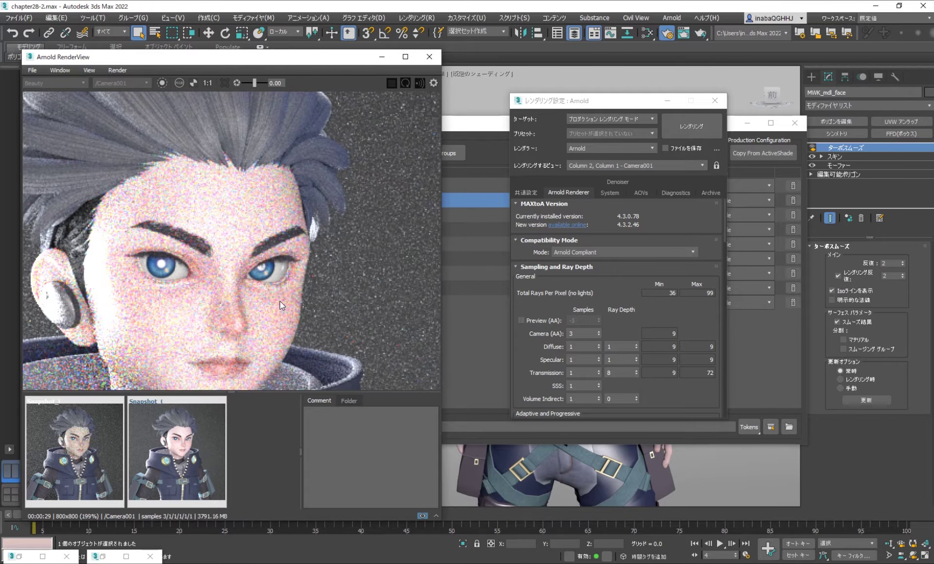
- Collapse the RenderView snapshot strip to enlarge the Beauty render
{"action": "scroll", "coordinate": [279, 302], "scroll_direction": "down", "scroll_amount": 2}
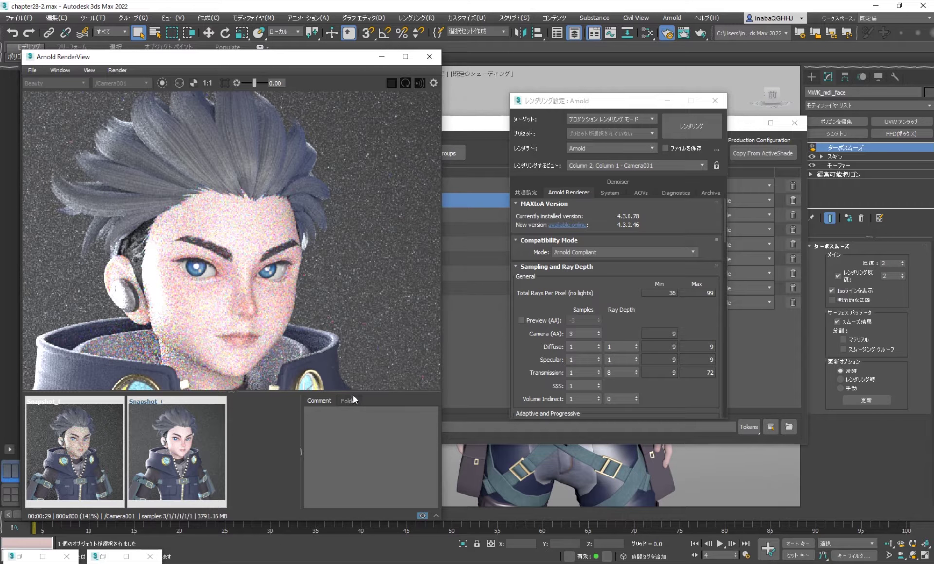
{"action": "left_click", "coordinate": [436, 516]}
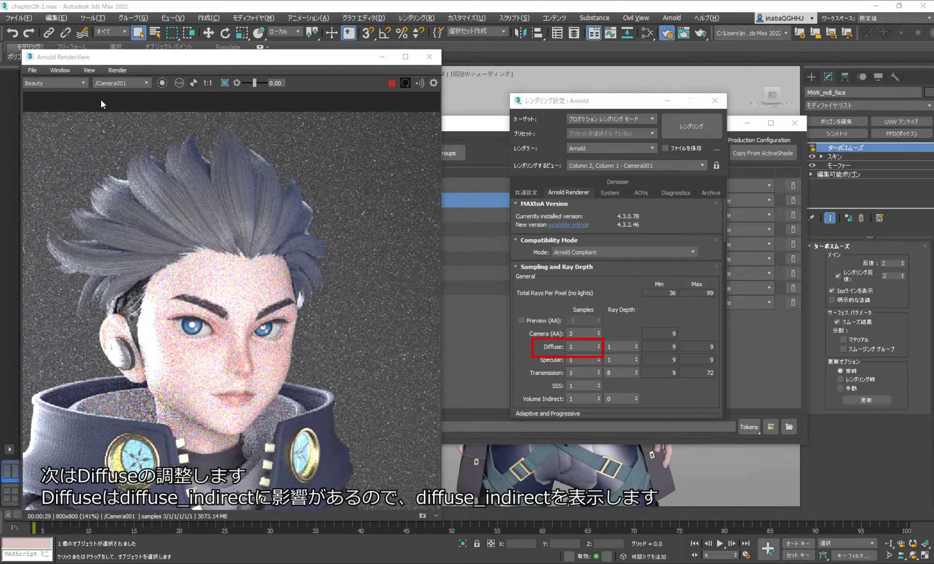
- Show diffuse_indirect, raise Diffuse samples to 3 then 5, then reset them to 1
{"action": "left_click", "coordinate": [86, 82]}
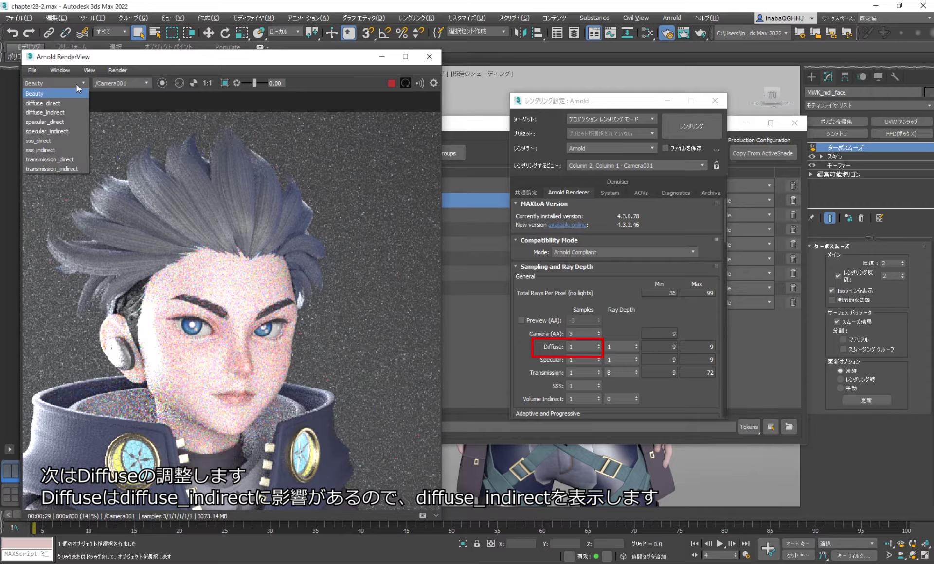
{"action": "left_click", "coordinate": [68, 112]}
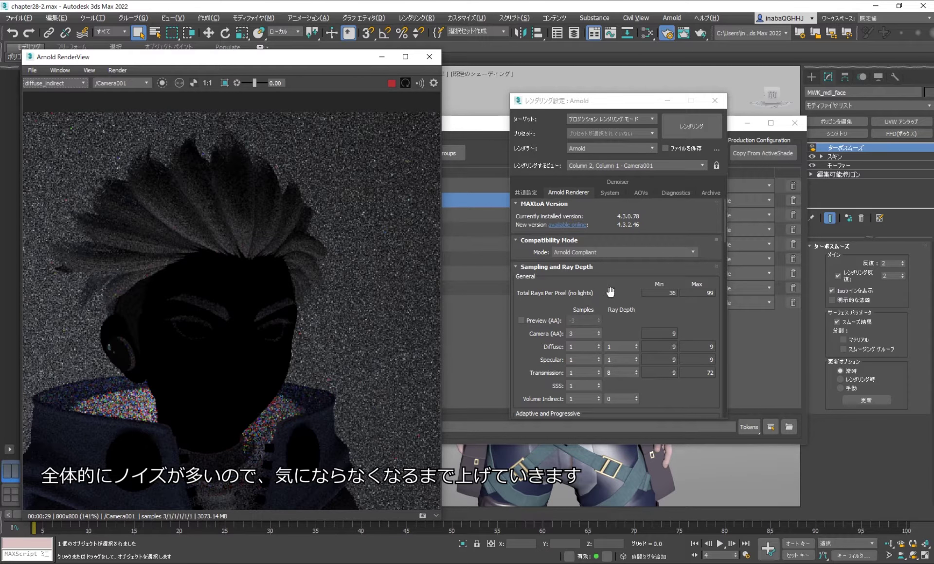
{"action": "left_click", "coordinate": [599, 343]}
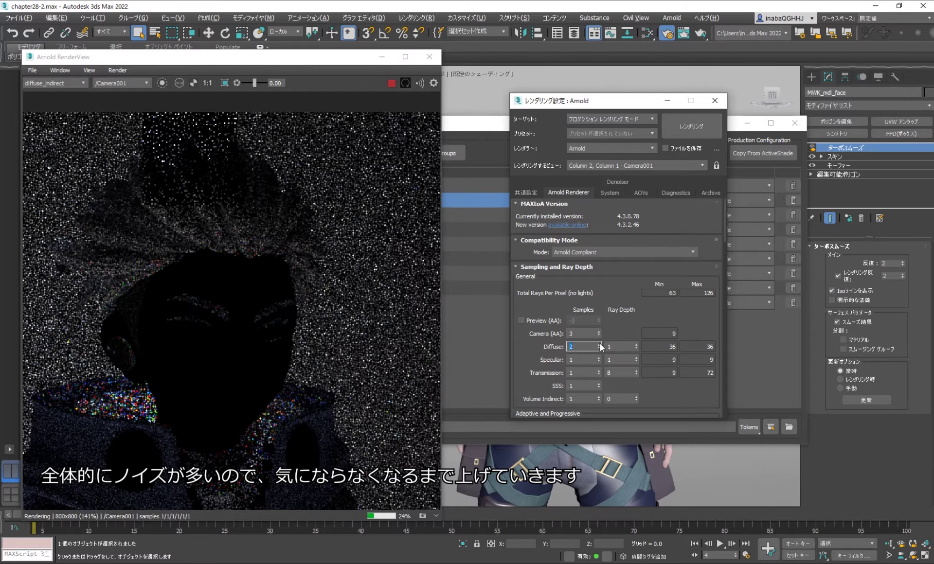
{"action": "left_click", "coordinate": [599, 344]}
{"action": "left_click", "coordinate": [600, 343]}
{"action": "left_click", "coordinate": [600, 344]}
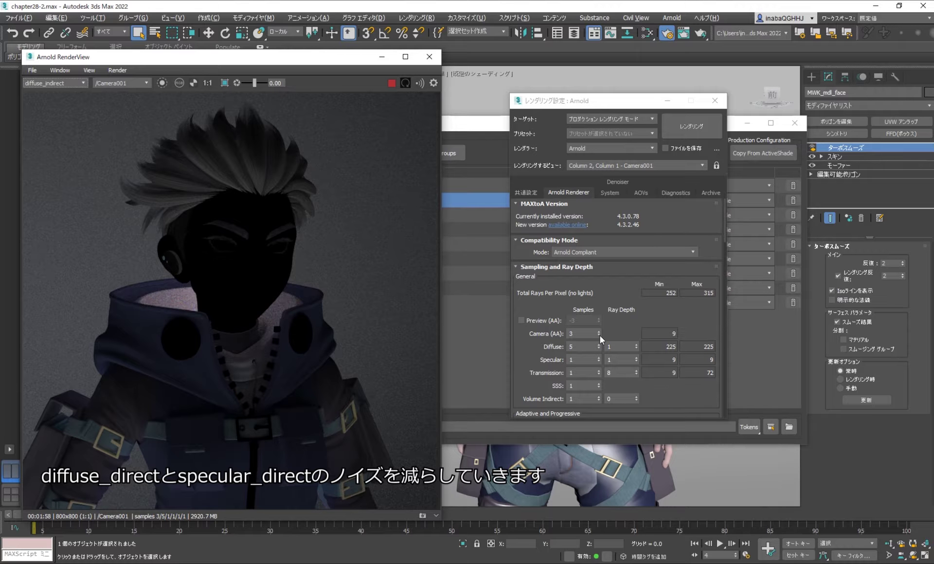
{"action": "left_click", "coordinate": [598, 349]}
{"action": "left_click", "coordinate": [598, 348]}
{"action": "left_click", "coordinate": [598, 349]}
{"action": "left_click", "coordinate": [598, 348]}
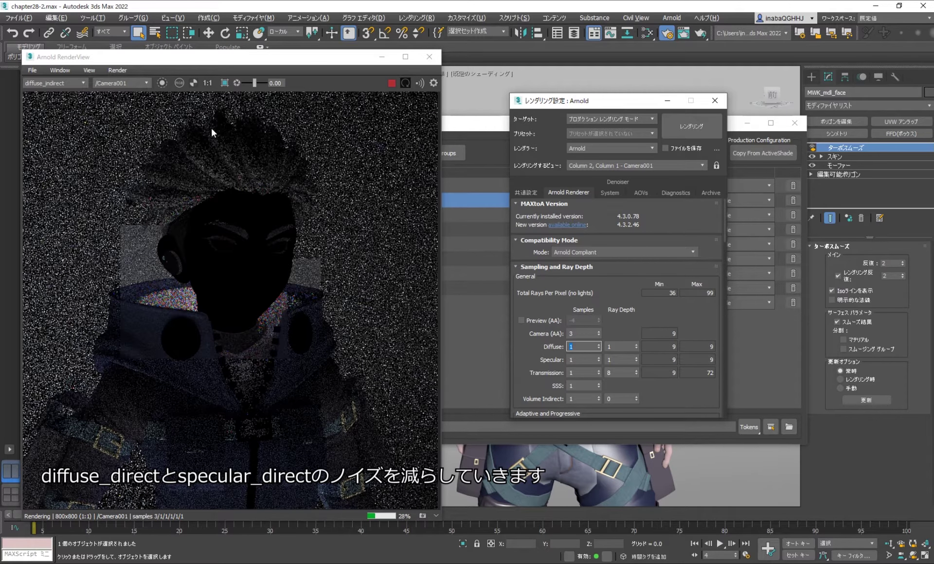
- Switch the RenderView between diffuse_direct and specular_direct, ending on diffuse_direct
{"action": "left_click", "coordinate": [75, 80]}
{"action": "left_click", "coordinate": [69, 105]}
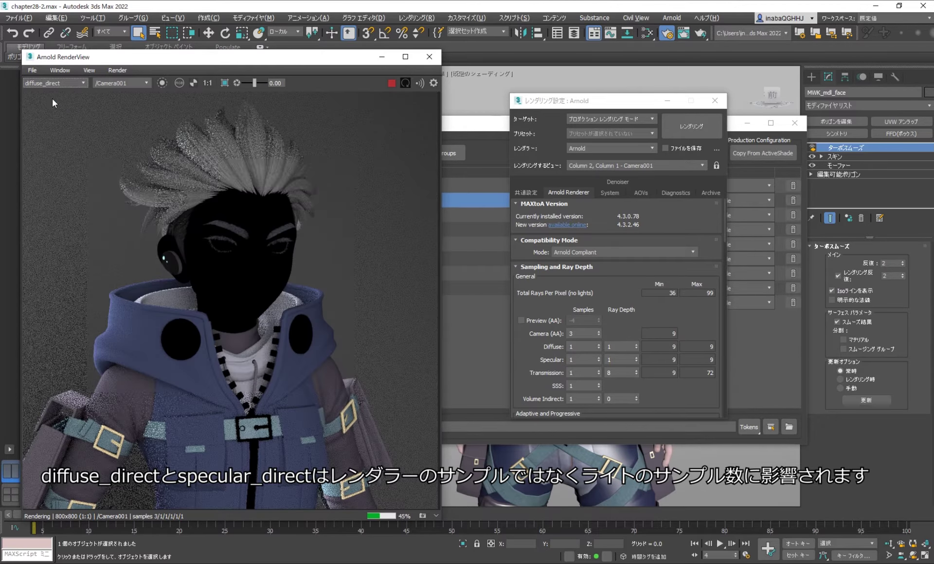
{"action": "left_click", "coordinate": [54, 83]}
{"action": "left_click", "coordinate": [59, 121]}
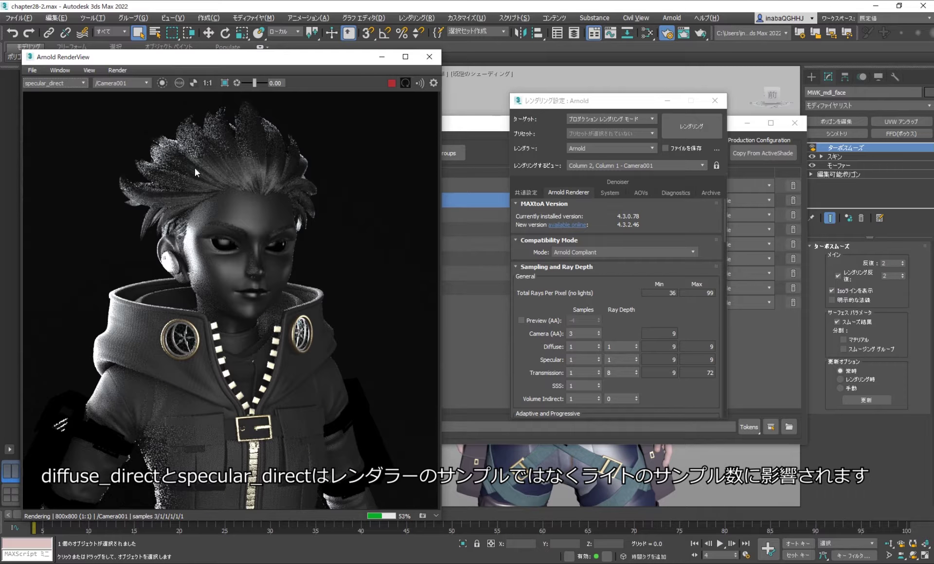
{"action": "left_click", "coordinate": [54, 82]}
{"action": "left_click", "coordinate": [59, 105]}
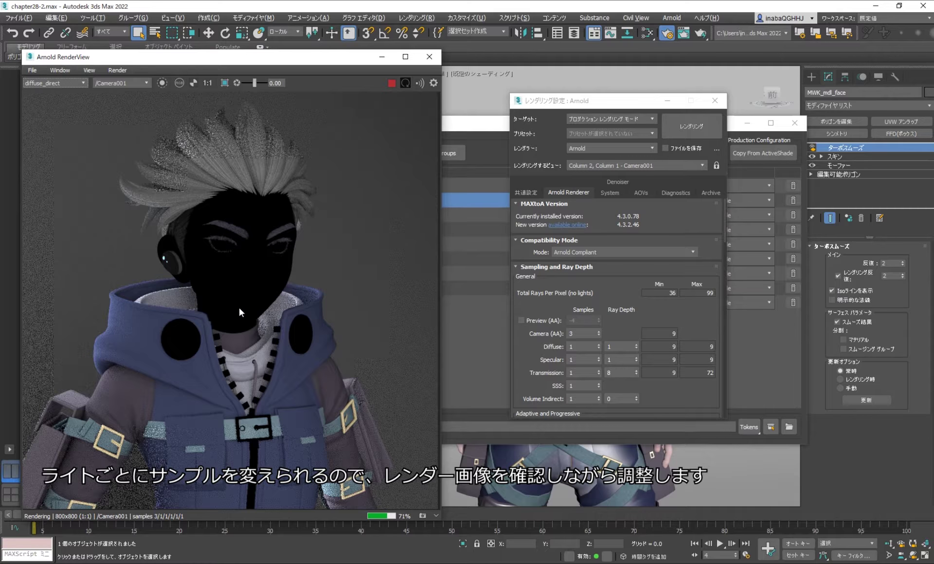
{"action": "scroll", "coordinate": [238, 307], "scroll_direction": "up", "scroll_amount": 2}
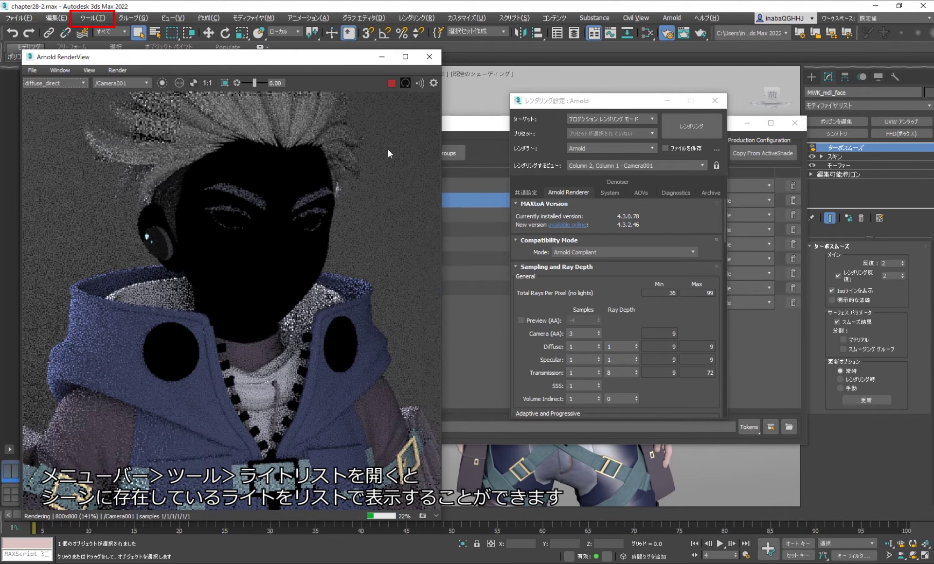
- Open the Light Lister from Tools and move it clear of the render
{"action": "left_click", "coordinate": [92, 18]}
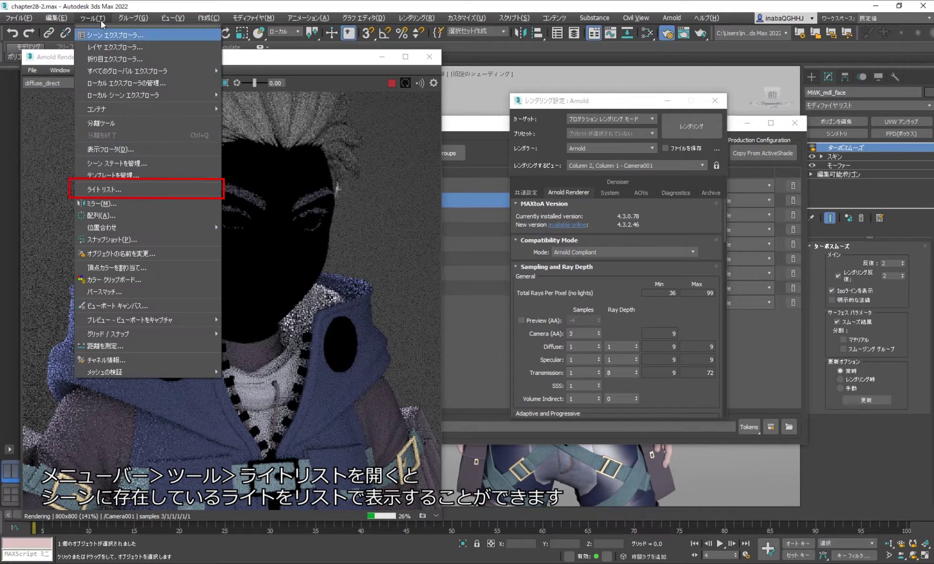
{"action": "left_click", "coordinate": [133, 191]}
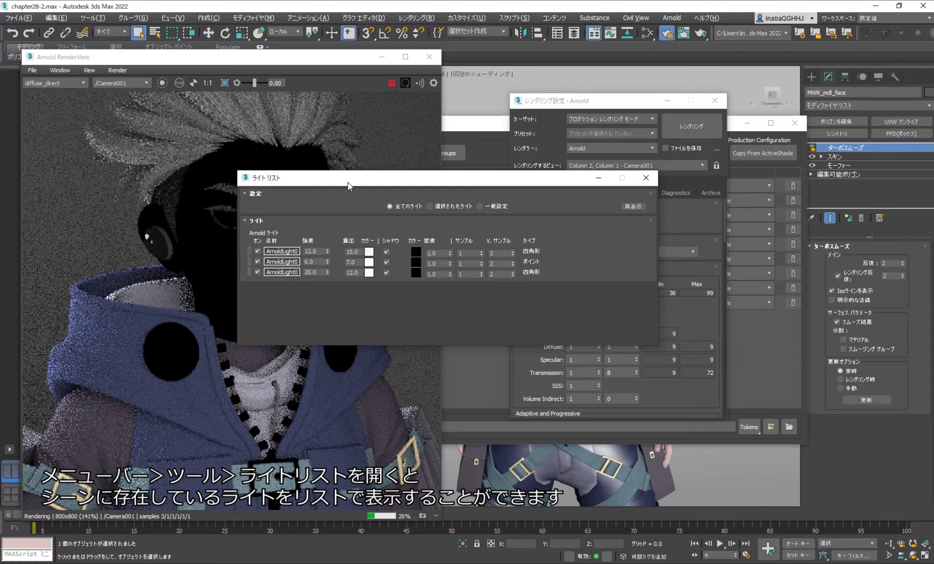
{"action": "left_click_drag", "start_coordinate": [348, 185], "coordinate": [557, 111]}
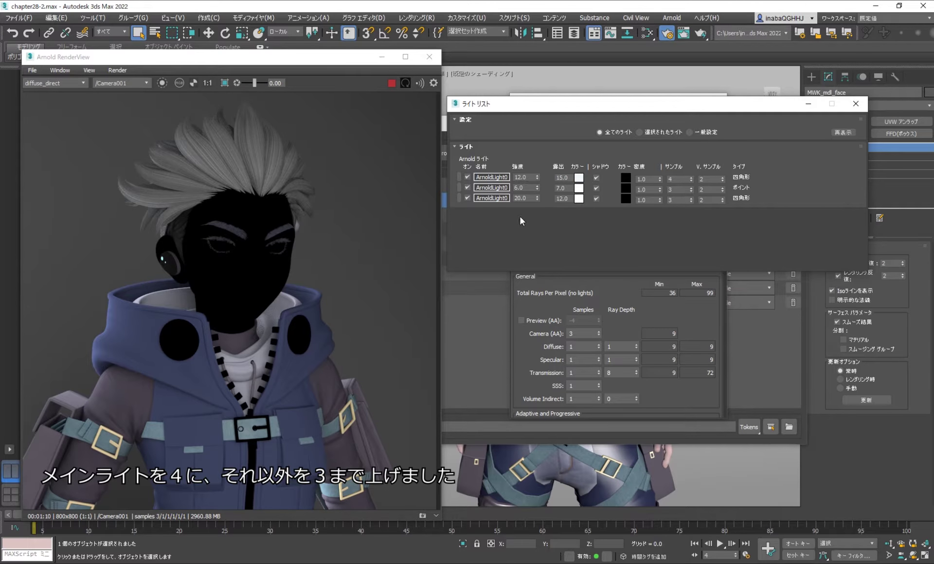
- Stop the IPR, display the specular_direct pass, and set the first light's samples to 1
{"action": "left_click", "coordinate": [390, 84]}
{"action": "left_click", "coordinate": [54, 84]}
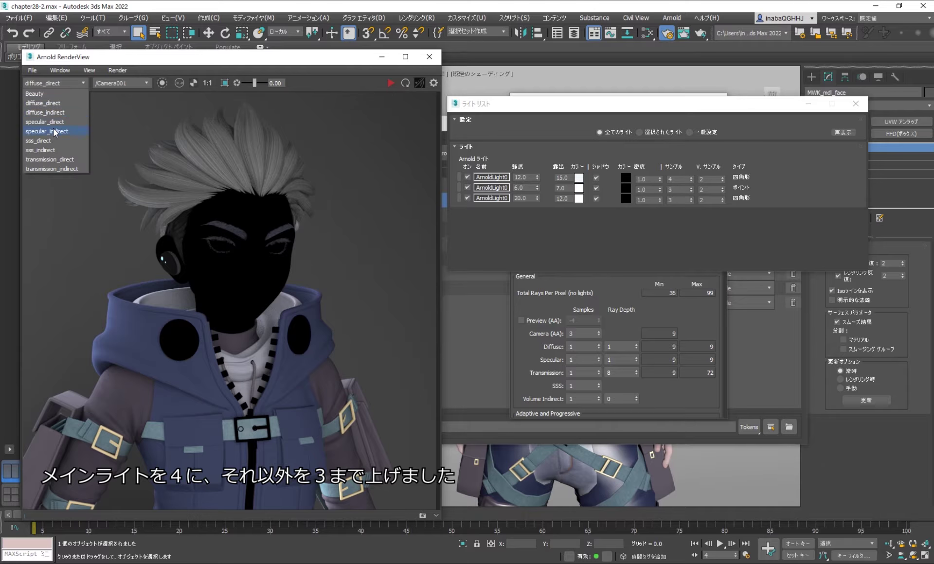
{"action": "left_click", "coordinate": [55, 121]}
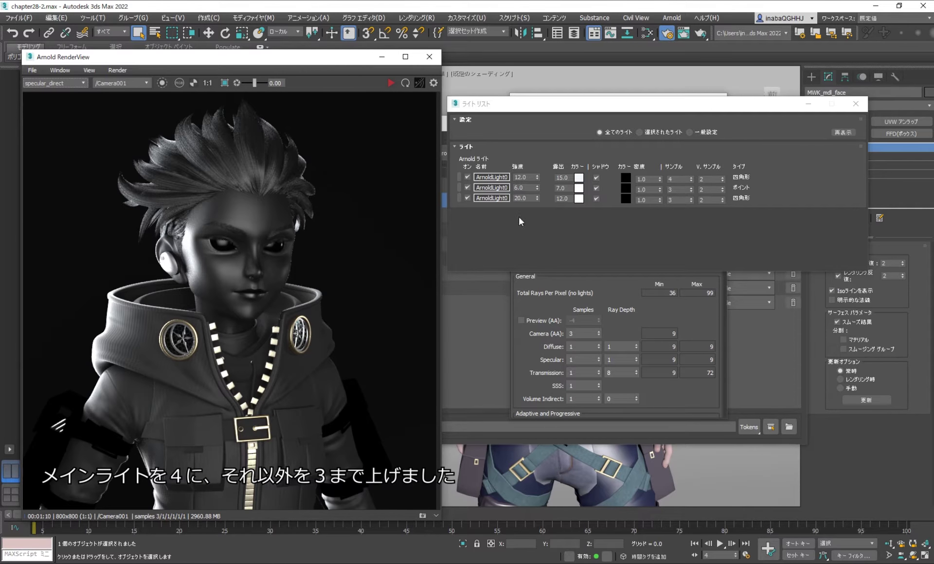
{"action": "left_click", "coordinate": [678, 179]}
- Set the samples of the remaining lights in Light Lister to 1
{"action": "type", "text": "1"}
{"action": "left_click", "coordinate": [673, 189]}
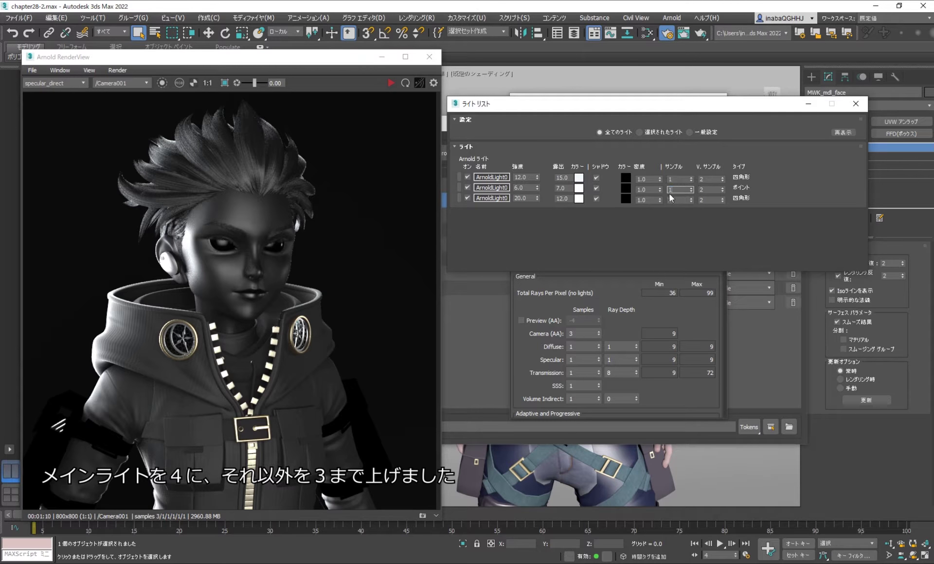
{"action": "type", "text": "1"}
{"action": "left_click", "coordinate": [674, 200]}
{"action": "type", "text": "1"}
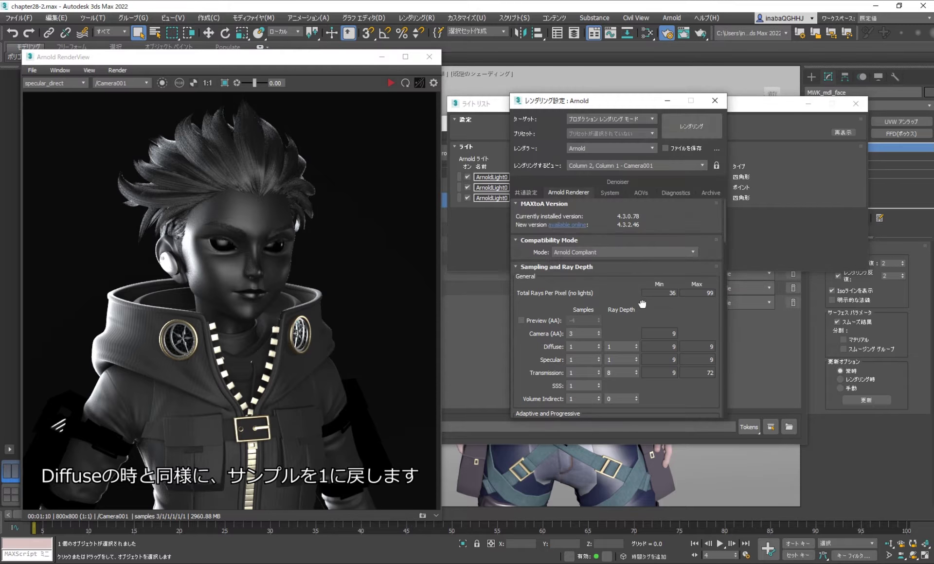
- View the specular_indirect pass and restart the render with Specular samples at 3
{"action": "left_click", "coordinate": [641, 302]}
{"action": "scroll", "coordinate": [627, 321], "scroll_direction": "down", "scroll_amount": 1}
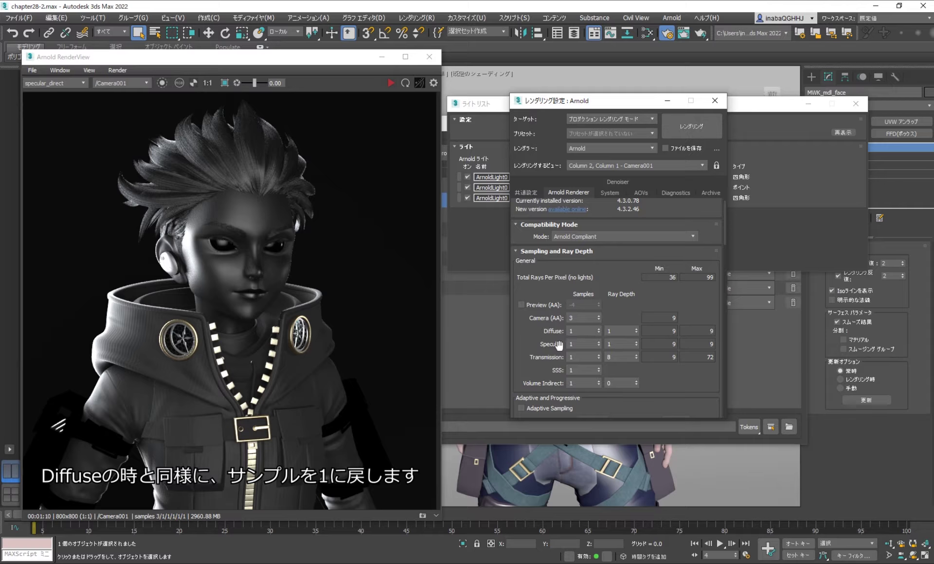
{"action": "left_click", "coordinate": [45, 83]}
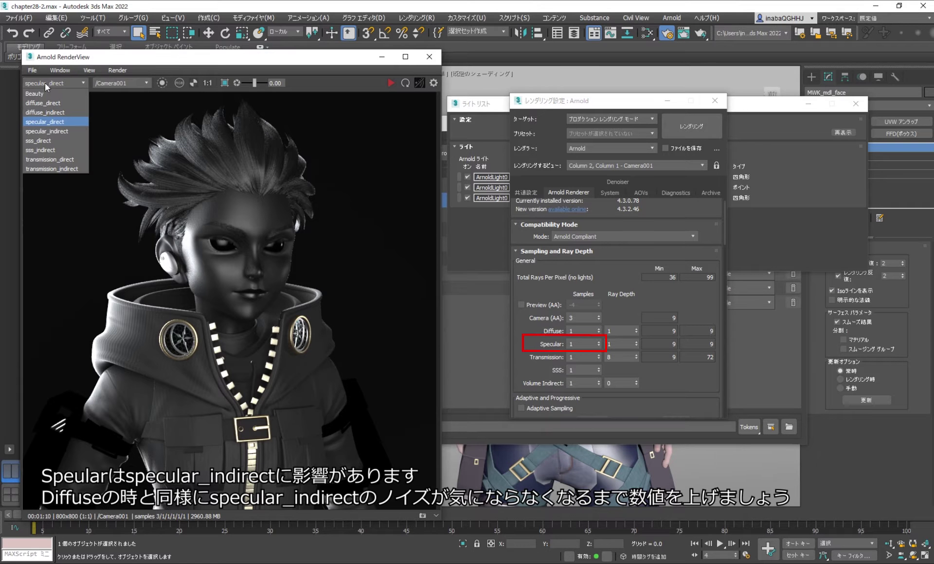
{"action": "left_click", "coordinate": [49, 130]}
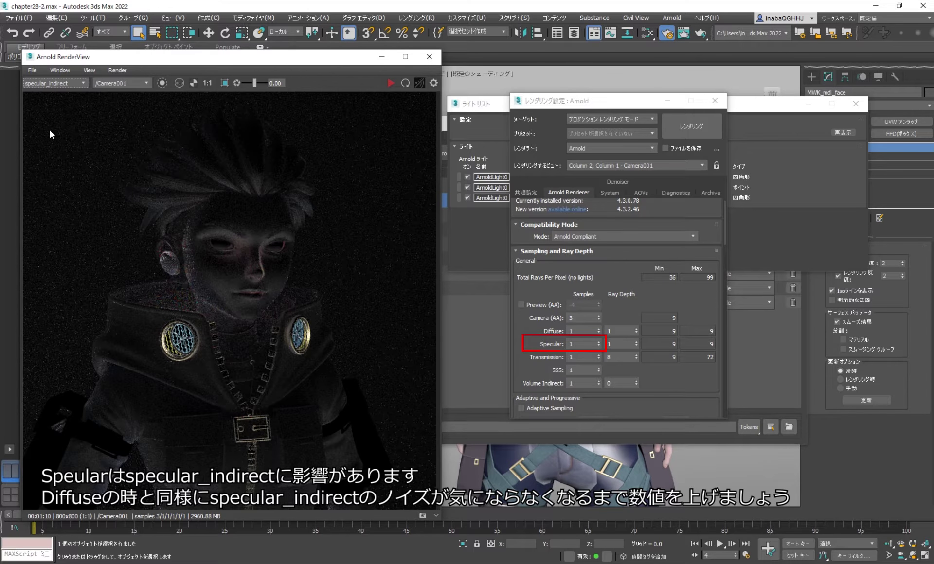
{"action": "double_click", "coordinate": [583, 345]}
{"action": "type", "text": "3"}
{"action": "key", "text": "Return"}
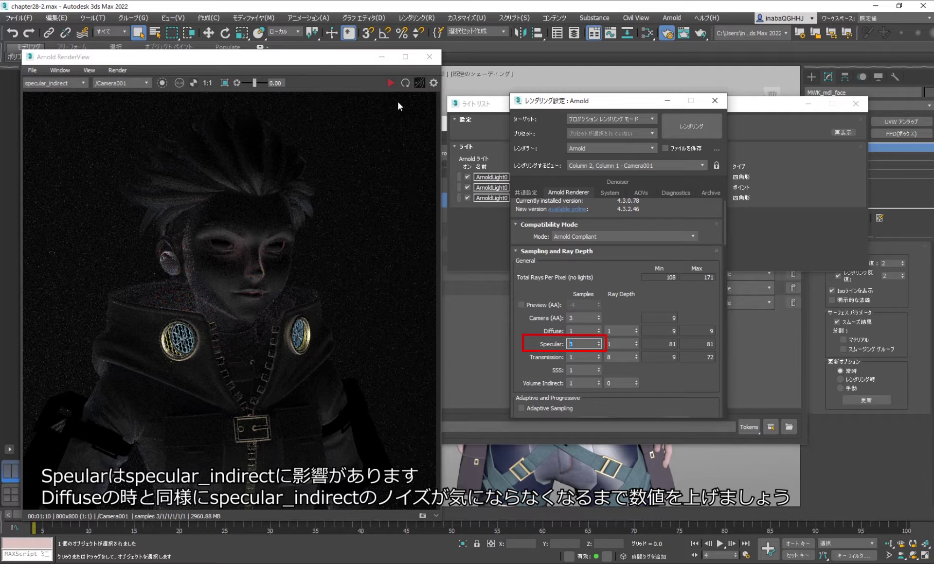
{"action": "left_click", "coordinate": [392, 84]}
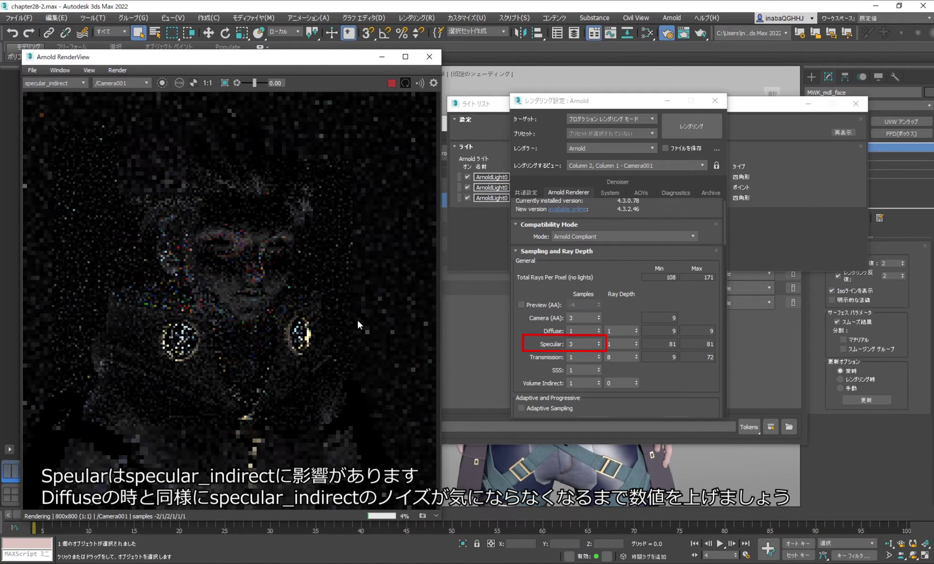
- Test Specular samples at 4, then stop the render and return Specular to 1
{"action": "double_click", "coordinate": [579, 344]}
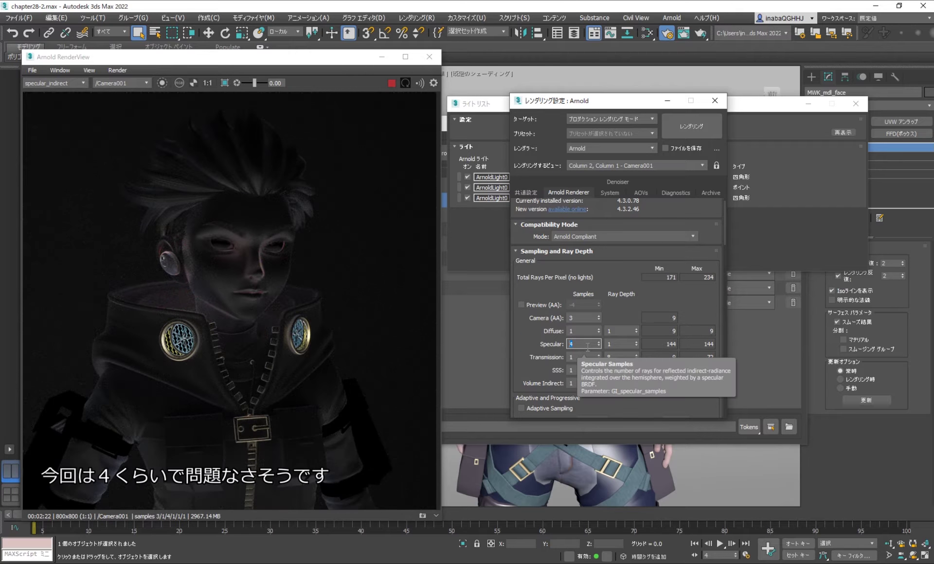
{"action": "left_click", "coordinate": [585, 346]}
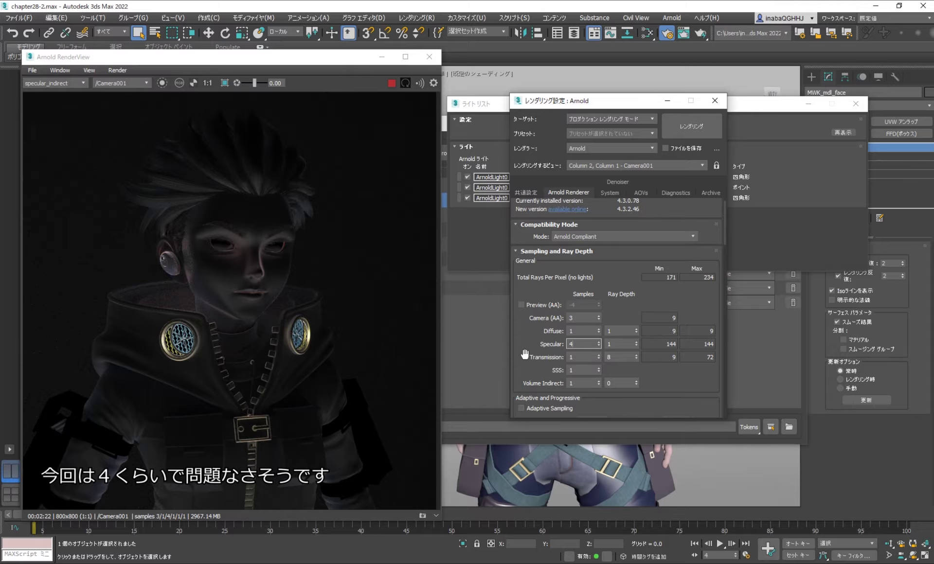
{"action": "left_click", "coordinate": [391, 85]}
{"action": "double_click", "coordinate": [583, 347]}
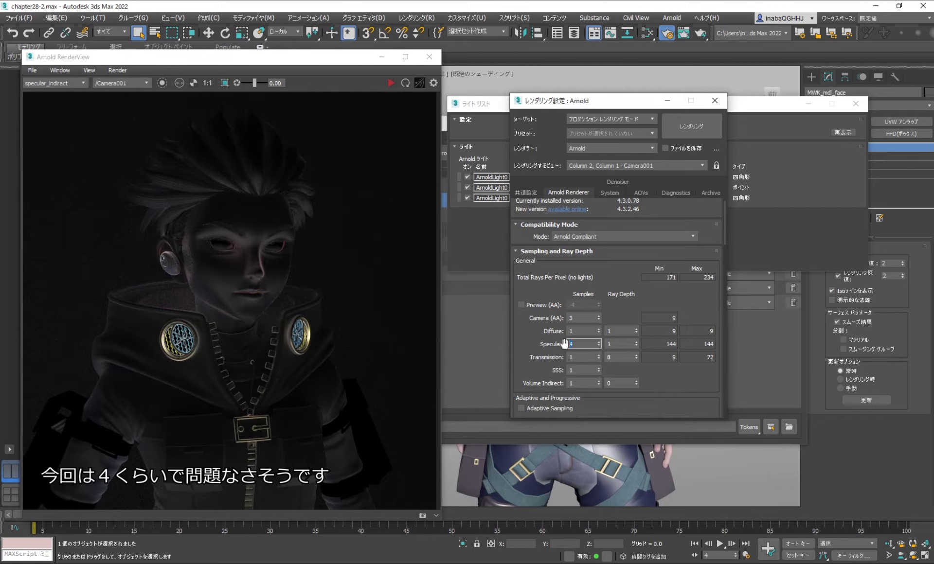
{"action": "type", "text": "1"}
{"action": "key", "text": "Return"}
- Test higher Transmission samples on the eyes' transmission_indirect pass, then reset them to 1
{"action": "left_click", "coordinate": [72, 83]}
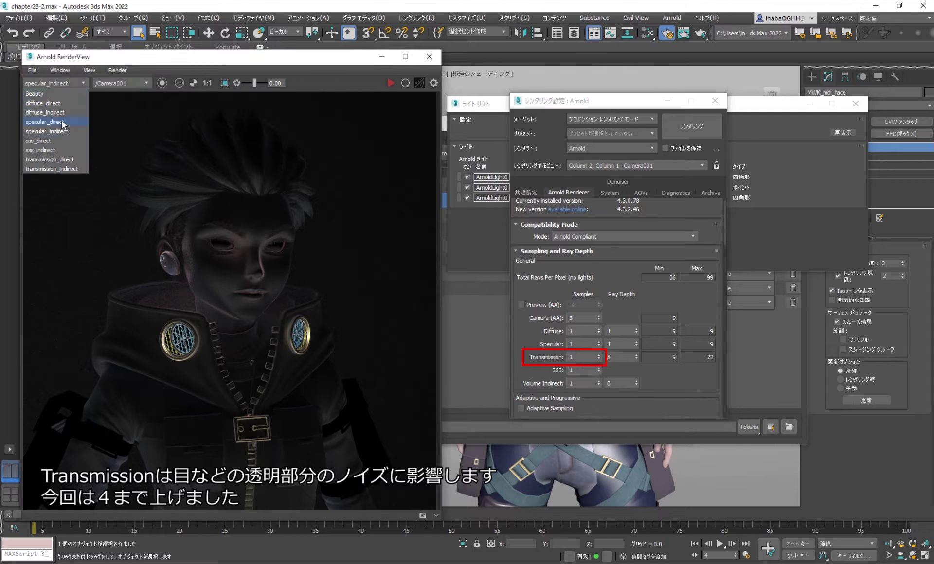
{"action": "left_click", "coordinate": [64, 166]}
{"action": "scroll", "coordinate": [255, 245], "scroll_direction": "up", "scroll_amount": 1}
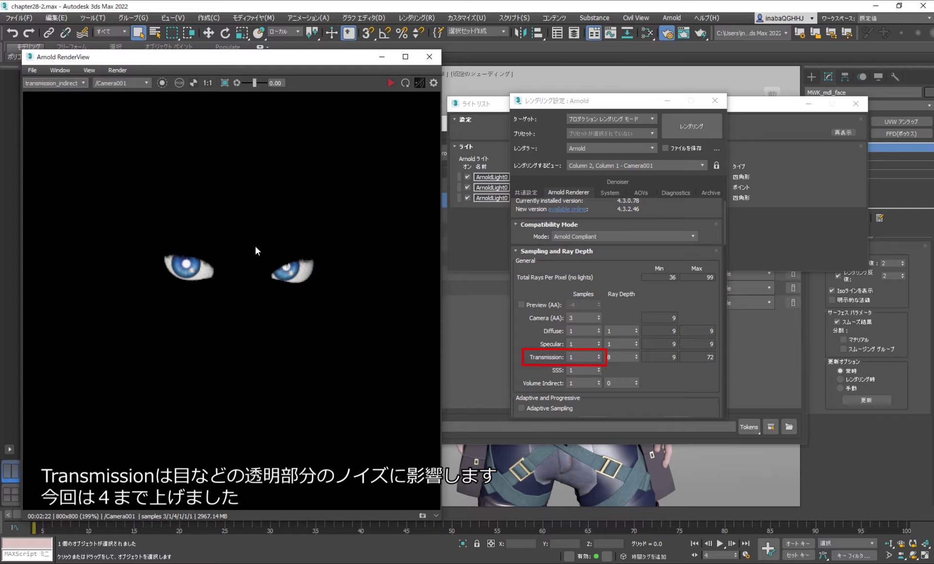
{"action": "scroll", "coordinate": [255, 247], "scroll_direction": "up", "scroll_amount": 4}
{"action": "left_click", "coordinate": [599, 355]}
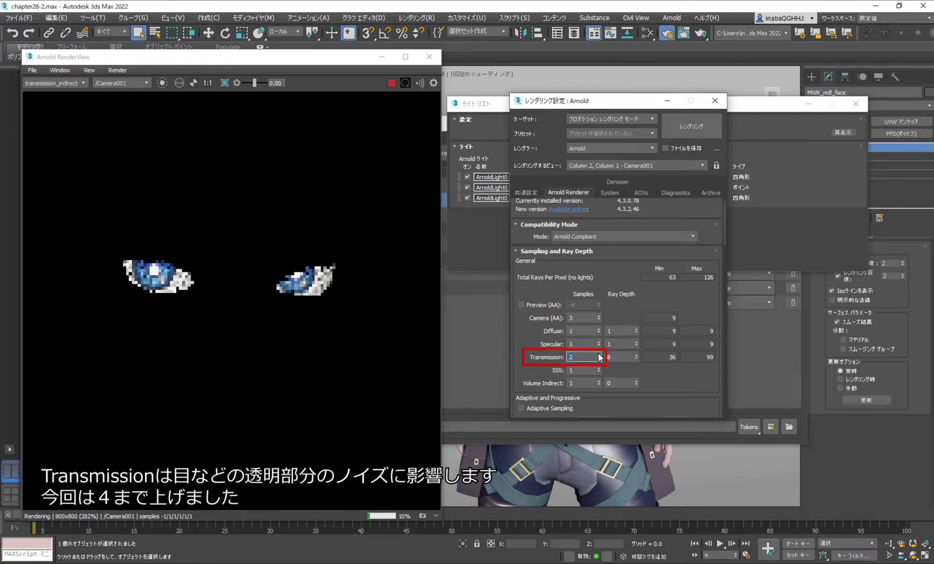
{"action": "triple_click", "coordinate": [599, 355]}
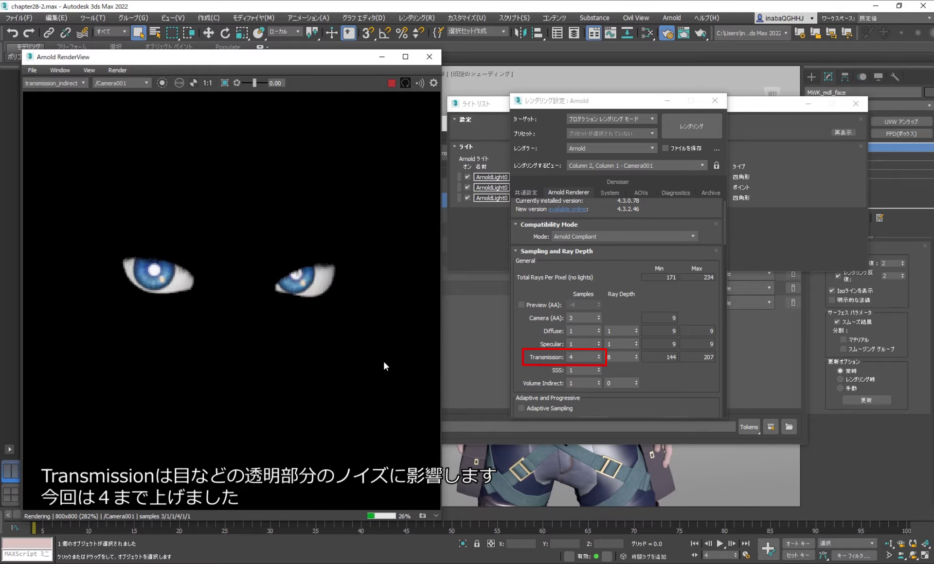
{"action": "right_click", "coordinate": [599, 361]}
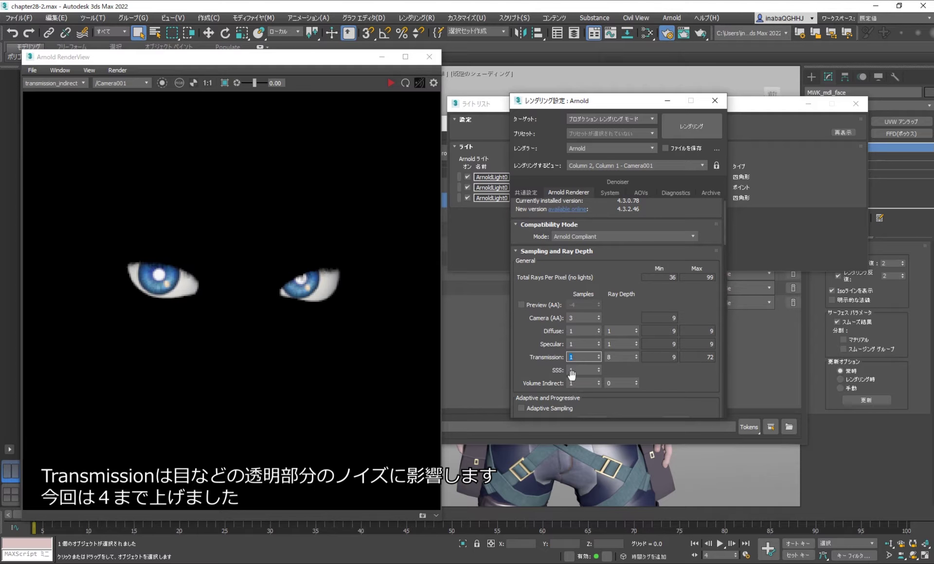
{"action": "left_click", "coordinate": [55, 83]}
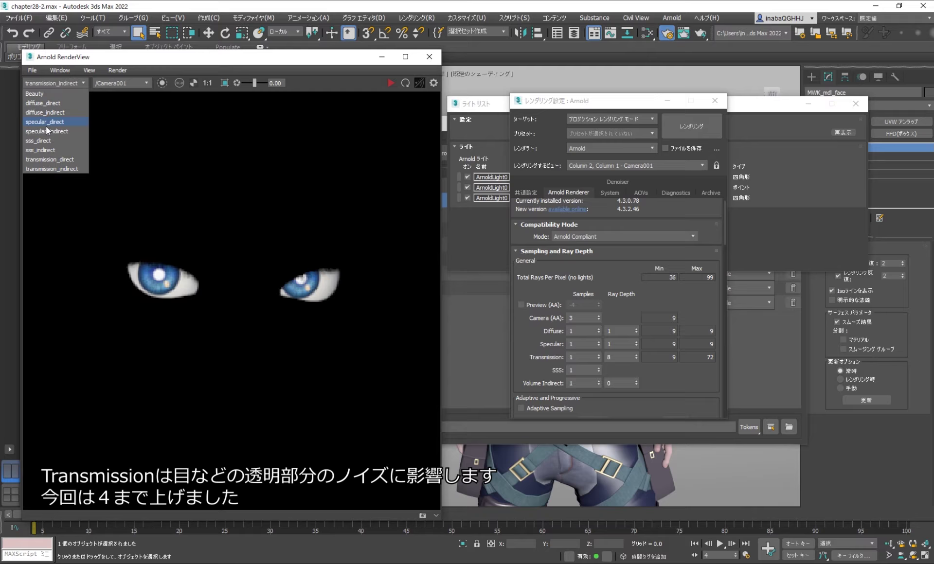
- On the sss_direct pass, raise SSS samples to 2, then 3, then 8
{"action": "left_click", "coordinate": [49, 149]}
{"action": "left_click", "coordinate": [67, 82]}
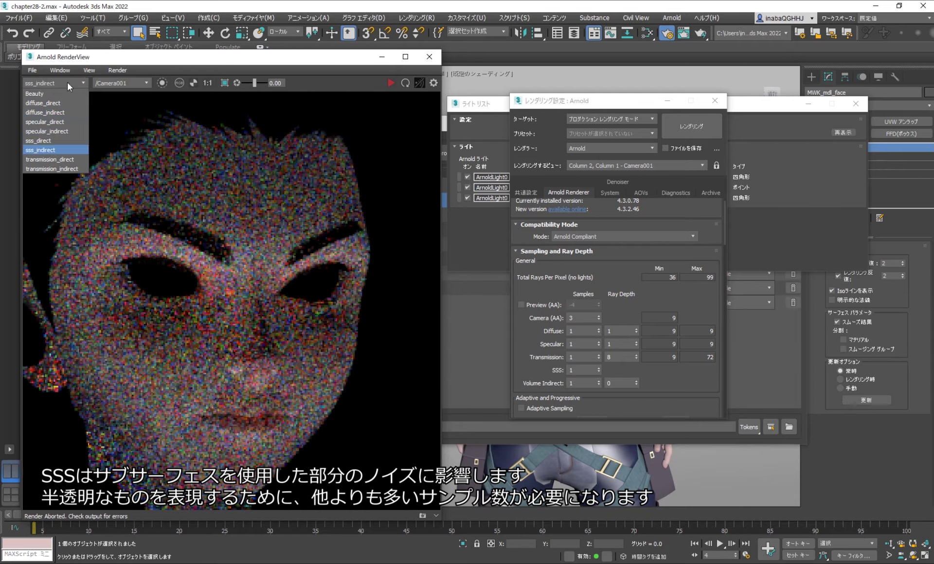
{"action": "left_click", "coordinate": [56, 141]}
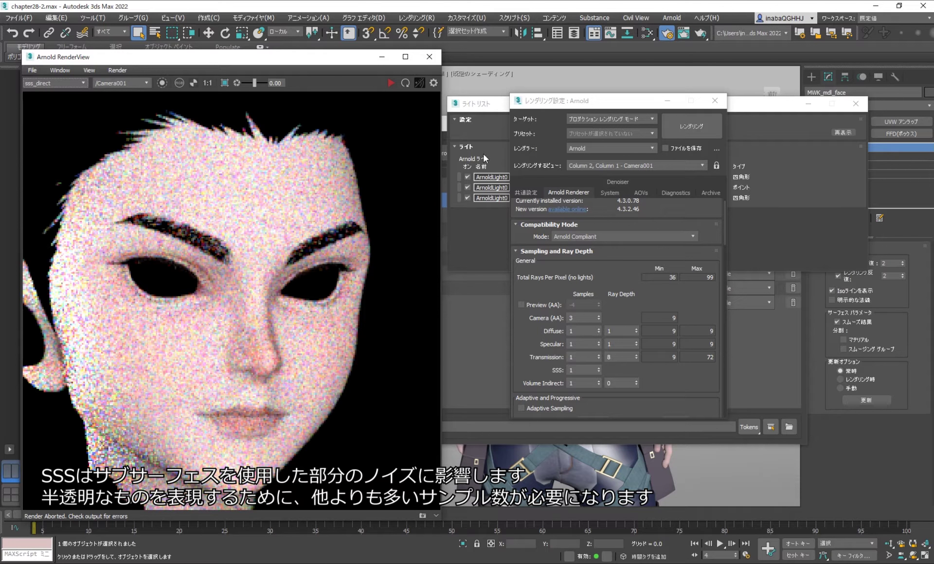
{"action": "left_click", "coordinate": [599, 367]}
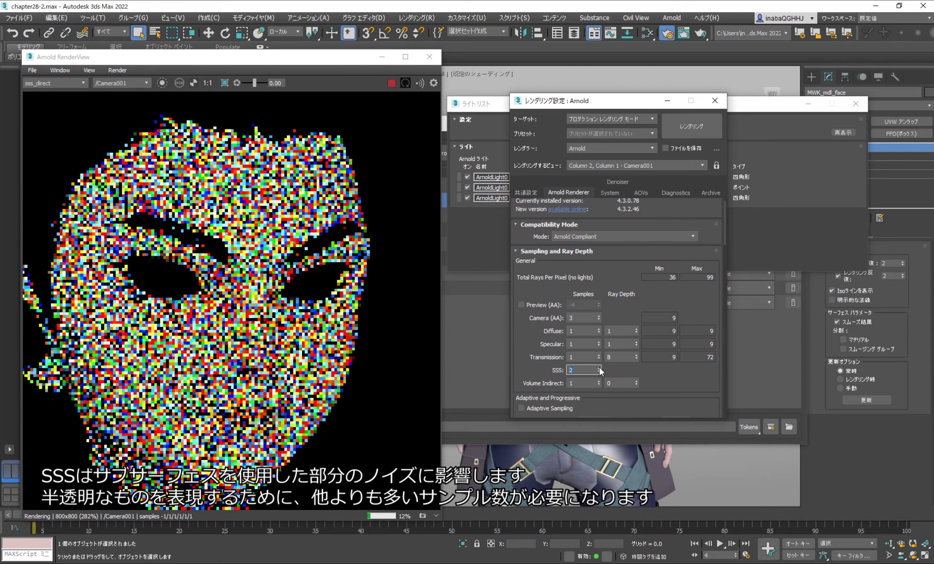
{"action": "left_click", "coordinate": [599, 367]}
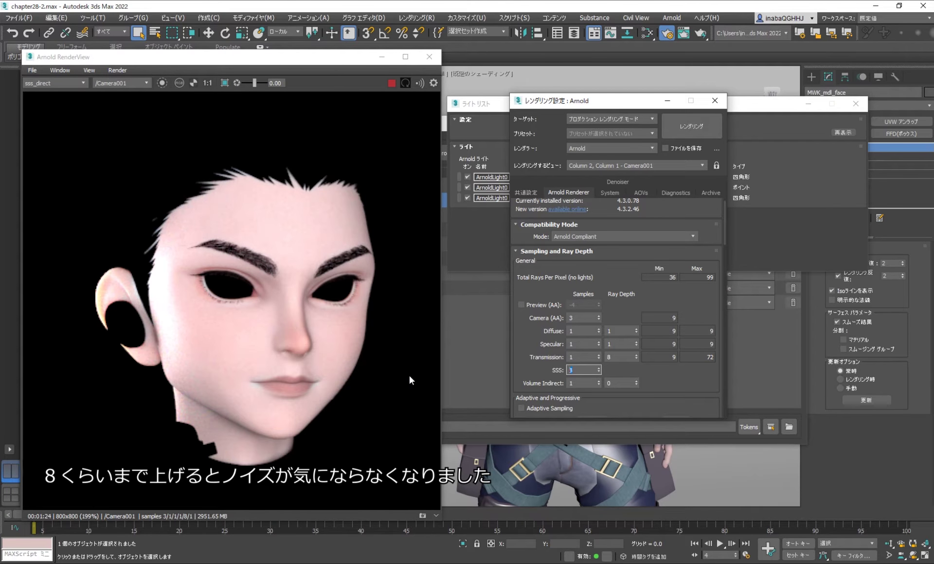
{"action": "type", "text": "8"}
- Compare the sss_indirect pass at actual size, then return to the sss_direct pass
{"action": "left_click", "coordinate": [55, 83]}
{"action": "left_click", "coordinate": [56, 142]}
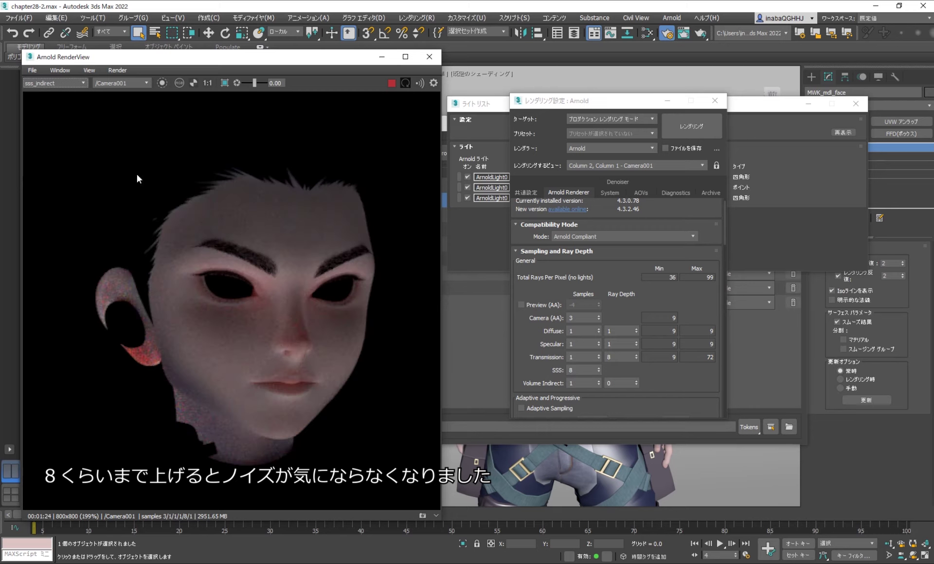
{"action": "scroll", "coordinate": [354, 243], "scroll_direction": "down", "scroll_amount": 2}
{"action": "middle_click_drag", "start_coordinate": [354, 243], "coordinate": [287, 250]}
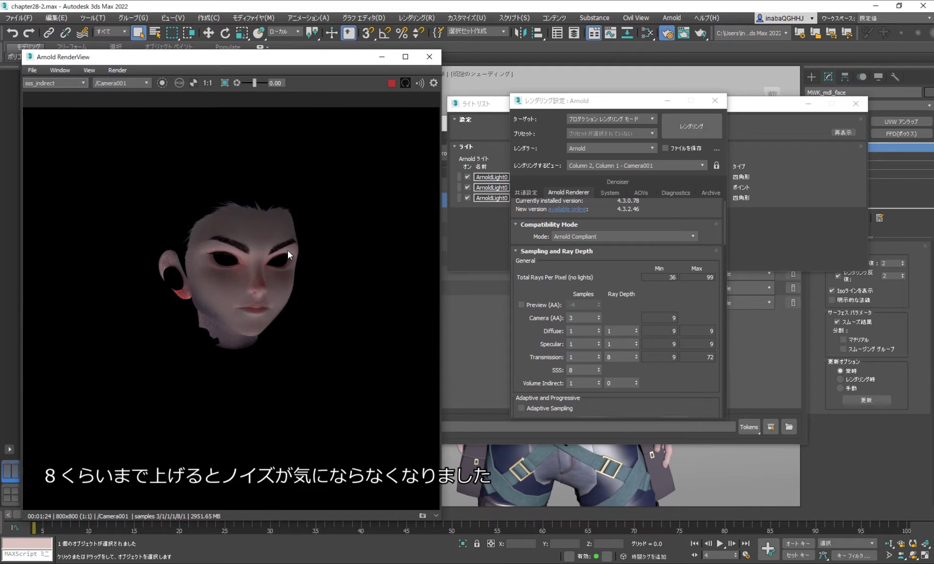
{"action": "left_click", "coordinate": [55, 83]}
{"action": "left_click", "coordinate": [53, 133]}
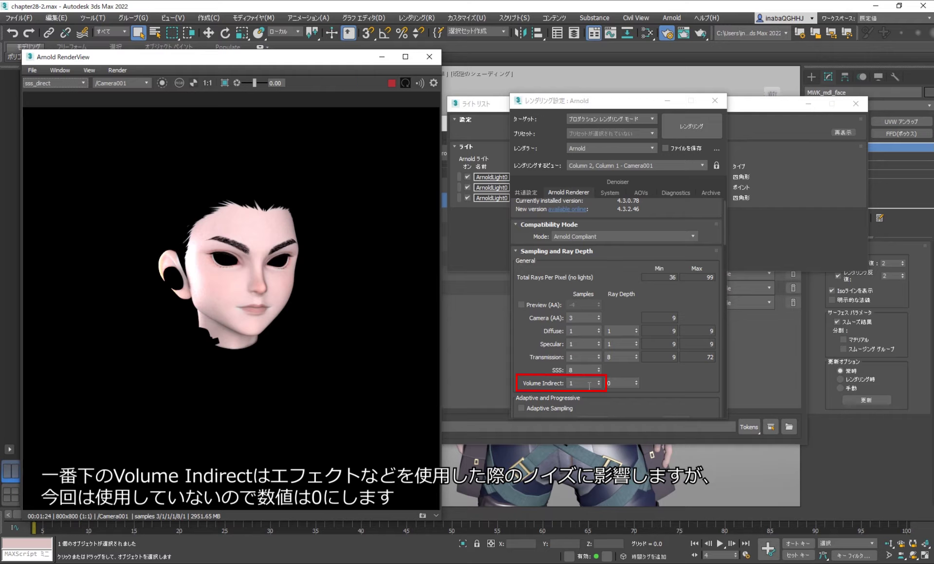
- Stop the render, set Volume Indirect samples to 0 and view the Beauty pass
{"action": "left_click", "coordinate": [391, 84]}
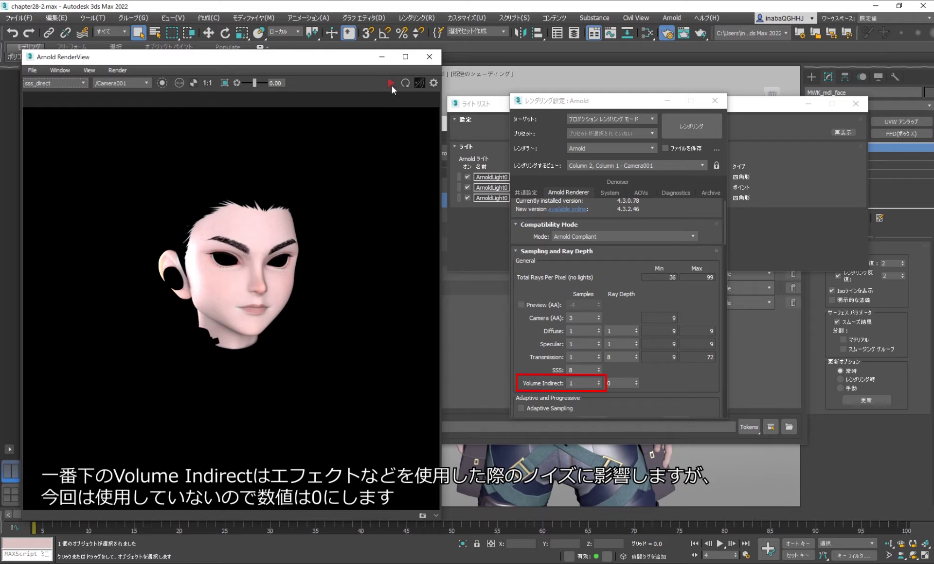
{"action": "double_click", "coordinate": [601, 384]}
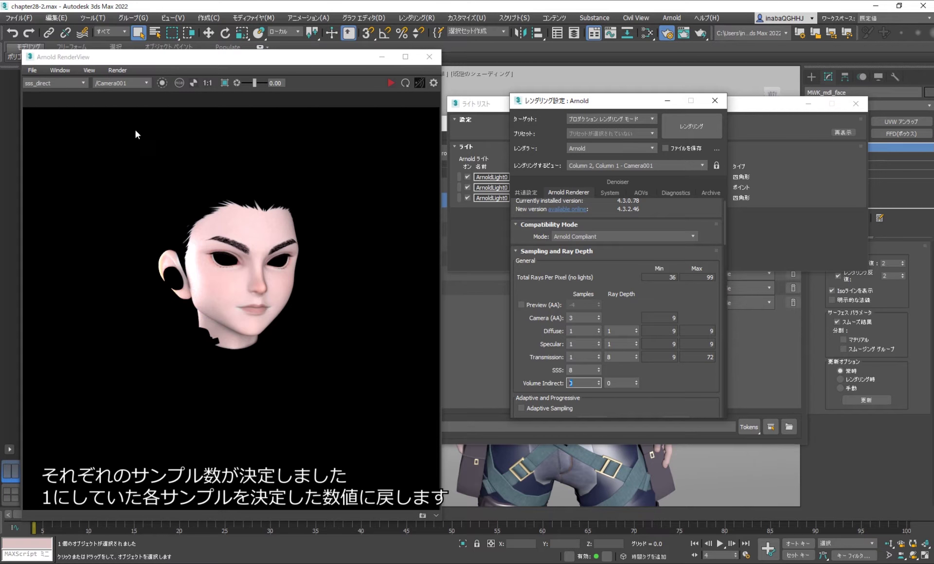
{"action": "left_click", "coordinate": [56, 83]}
{"action": "left_click", "coordinate": [45, 93]}
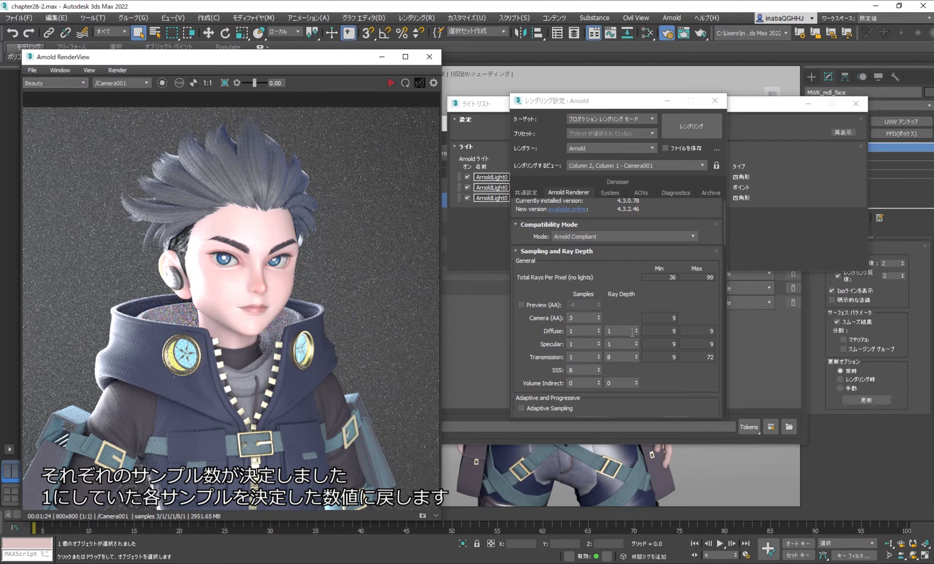
- Set Diffuse samples to 5 and Specular samples to 4
{"action": "double_click", "coordinate": [583, 332]}
{"action": "type", "text": "5"}
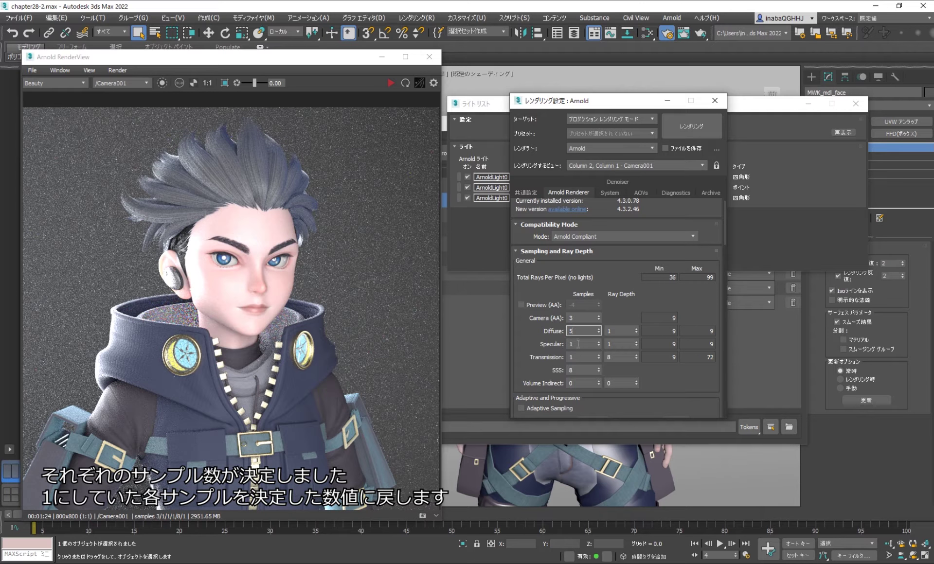
{"action": "key", "text": "Tab"}
{"action": "type", "text": "4"}
{"action": "key", "text": "Tab"}
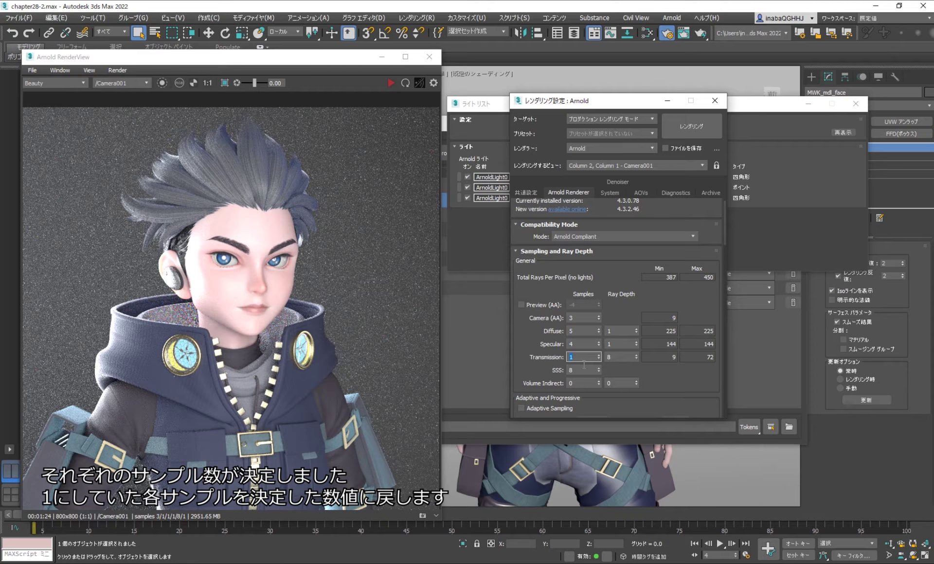
- Set Transmission samples to 4, and light samples to 4 for the first light and 3 for the others
{"action": "type", "text": "4"}
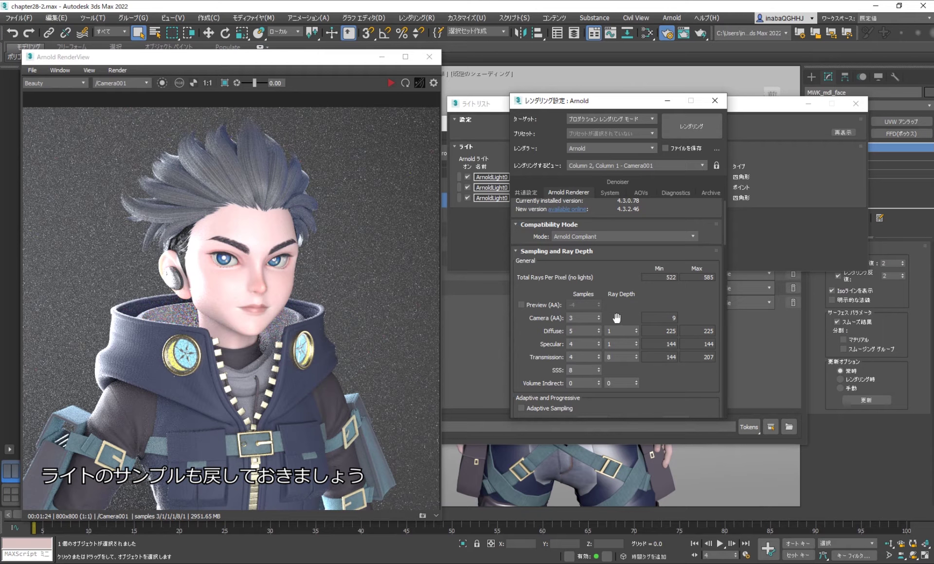
{"action": "left_click", "coordinate": [744, 187]}
{"action": "double_click", "coordinate": [679, 179]}
{"action": "type", "text": "4"}
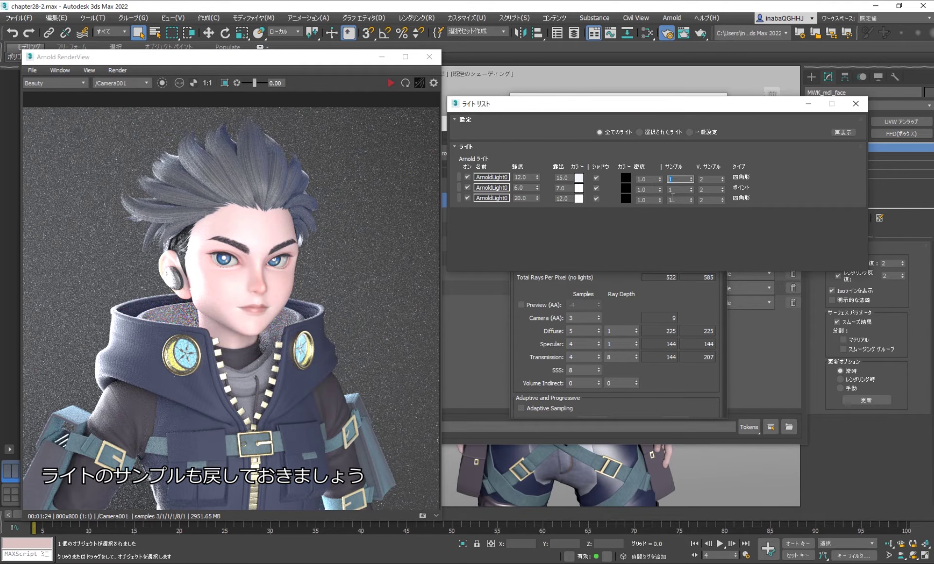
{"action": "double_click", "coordinate": [679, 190]}
{"action": "type", "text": "33"}
{"action": "key", "text": "Return"}
{"action": "left_click", "coordinate": [391, 88]}
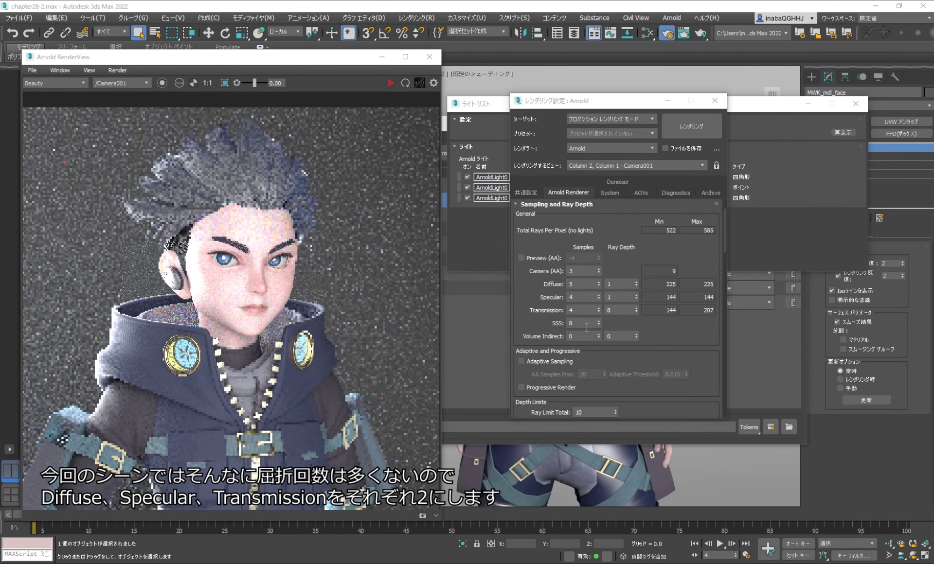
- Set the Diffuse, Specular and Transmission ray depths to 2 each
{"action": "double_click", "coordinate": [615, 311]}
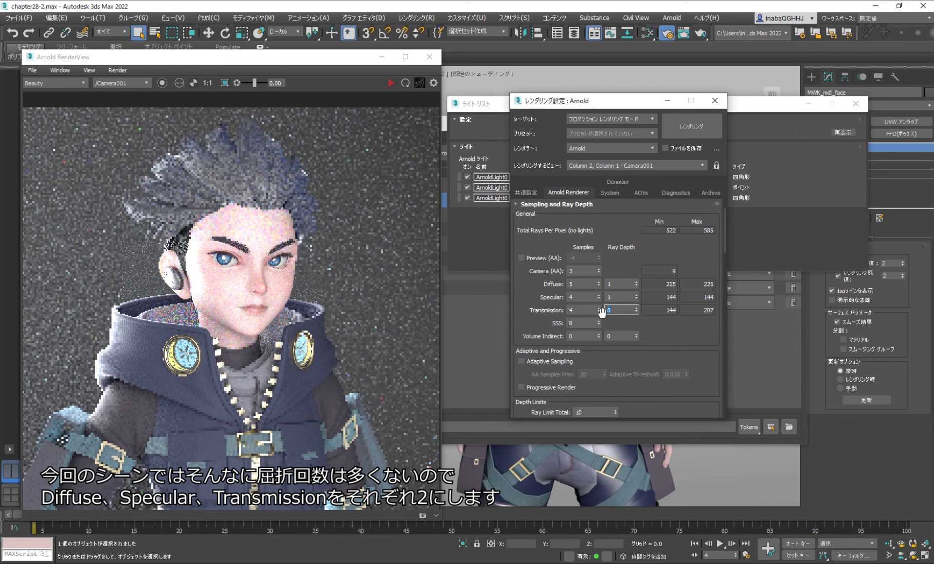
{"action": "double_click", "coordinate": [614, 284]}
{"action": "type", "text": "2"}
{"action": "double_click", "coordinate": [616, 297]}
{"action": "type", "text": "2"}
{"action": "left_click", "coordinate": [613, 312]}
{"action": "key", "text": "Left"}
{"action": "key", "text": "BackSpace"}
{"action": "key", "text": "Return"}
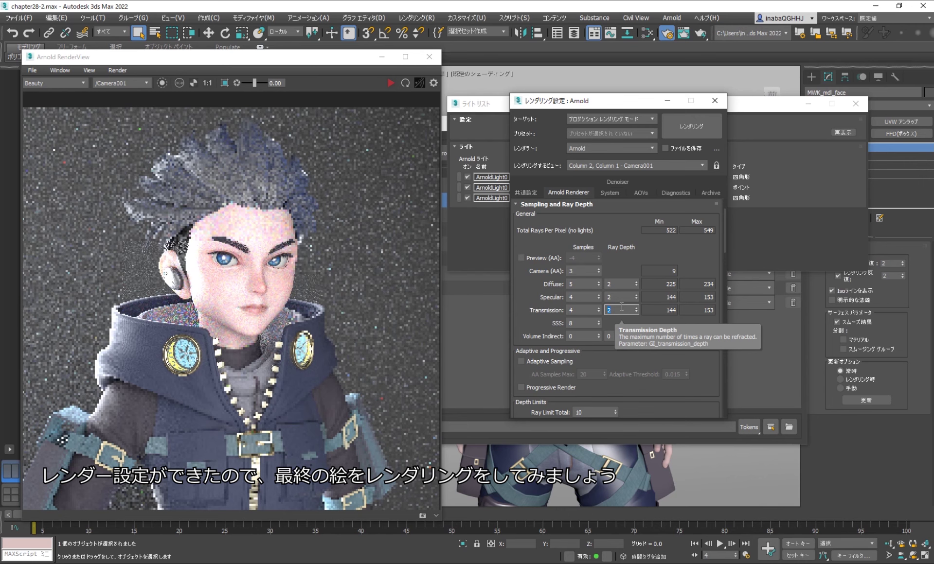
- Render the final image, review diffuse_direct, specular_direct and sss_direct, then return to Beauty and select Plane001
{"action": "left_click", "coordinate": [390, 84]}
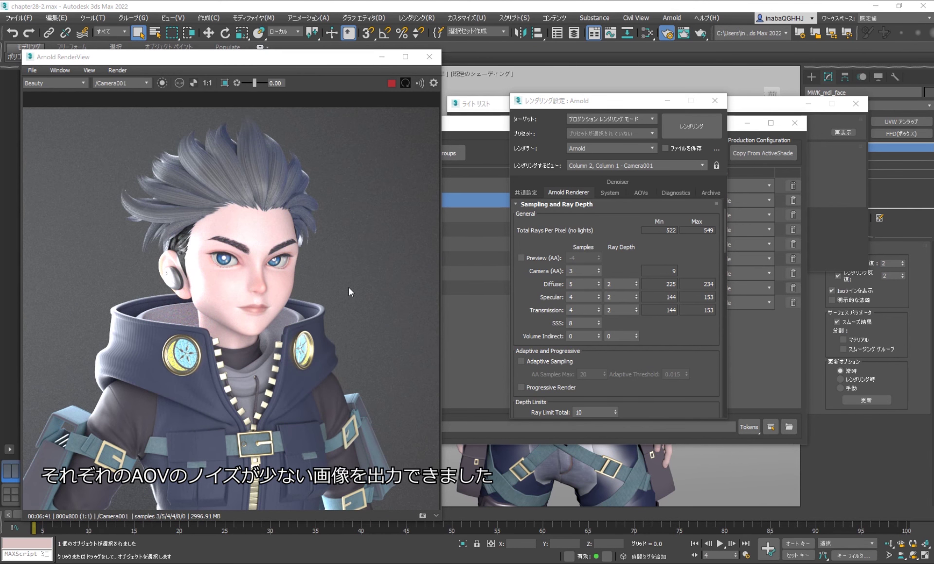
{"action": "left_click", "coordinate": [63, 80]}
{"action": "left_click", "coordinate": [56, 99]}
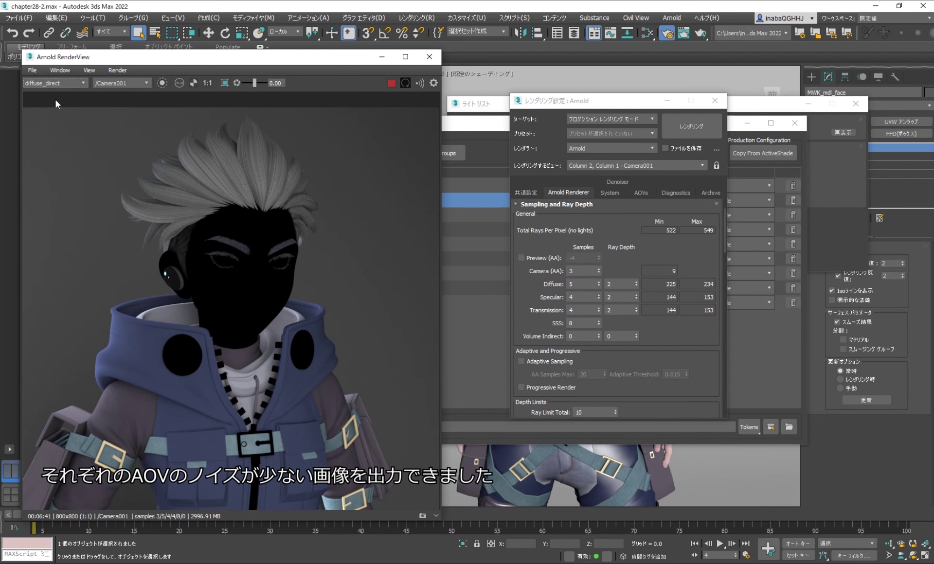
{"action": "left_click", "coordinate": [63, 81]}
{"action": "left_click", "coordinate": [62, 119]}
{"action": "left_click", "coordinate": [61, 80]}
{"action": "left_click", "coordinate": [53, 139]}
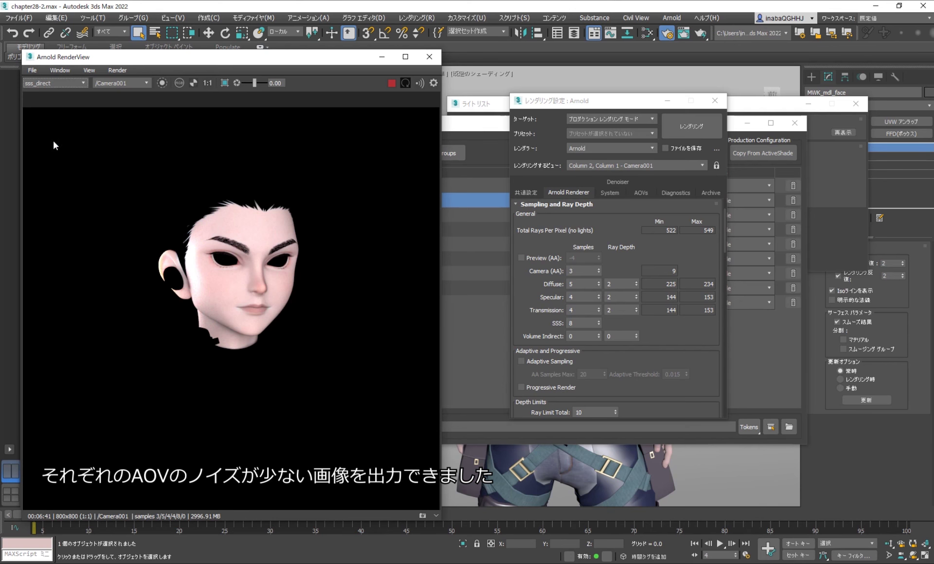
{"action": "left_click", "coordinate": [78, 83]}
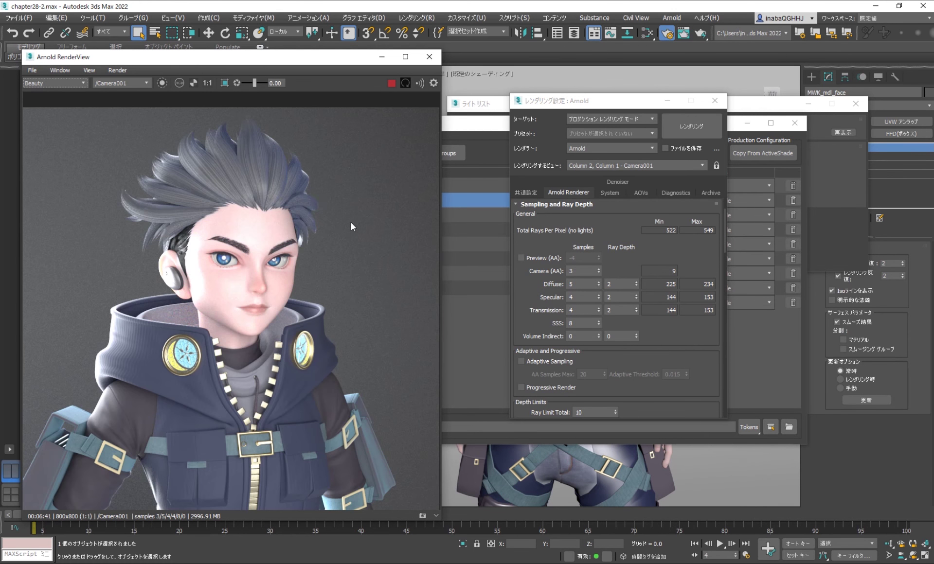
{"action": "left_click", "coordinate": [380, 246]}
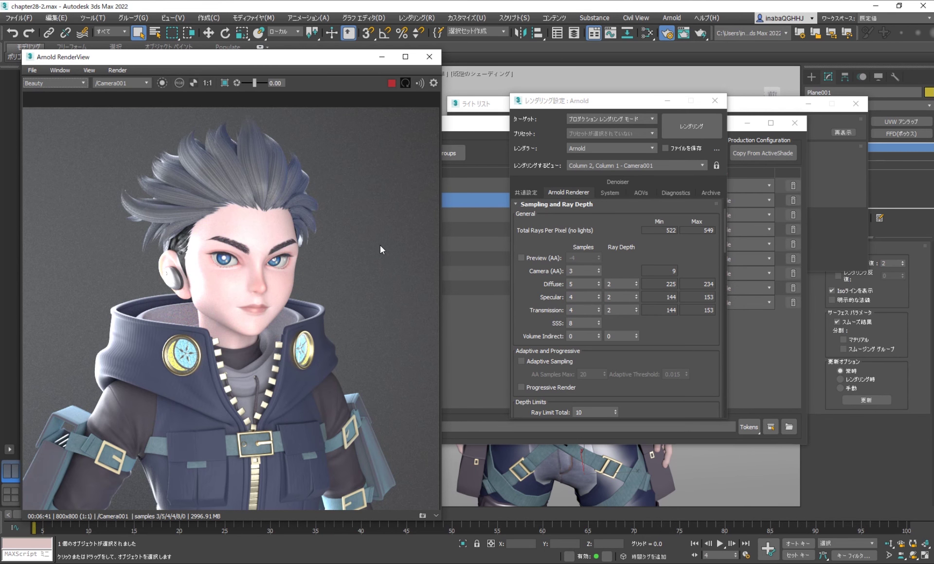